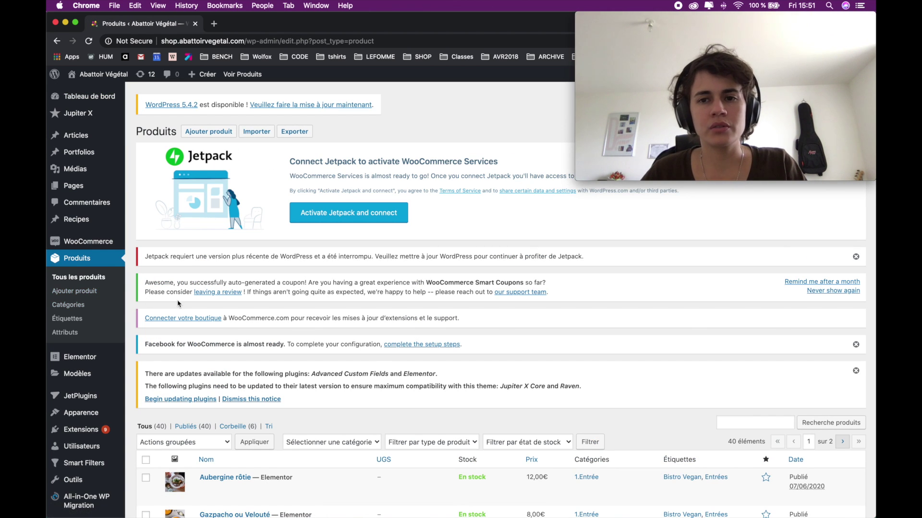
# Start a new shop product and name it New Moon.
pyautogui.moveTo(614, 58)
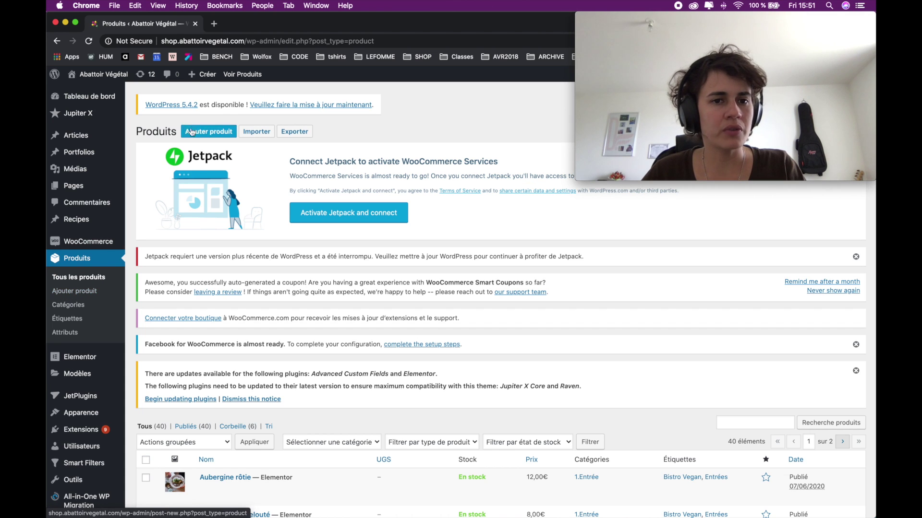
pyautogui.click(88, 295)
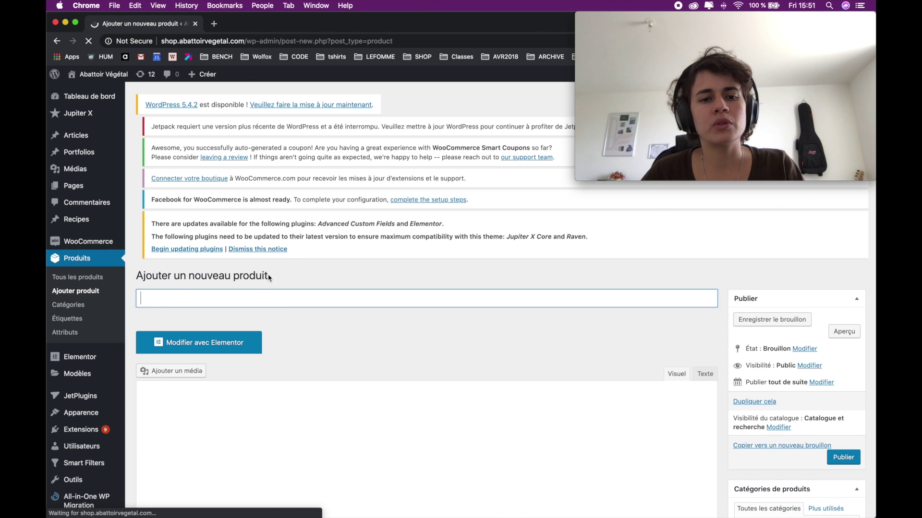
pyautogui.scroll(-4, 399, 314)
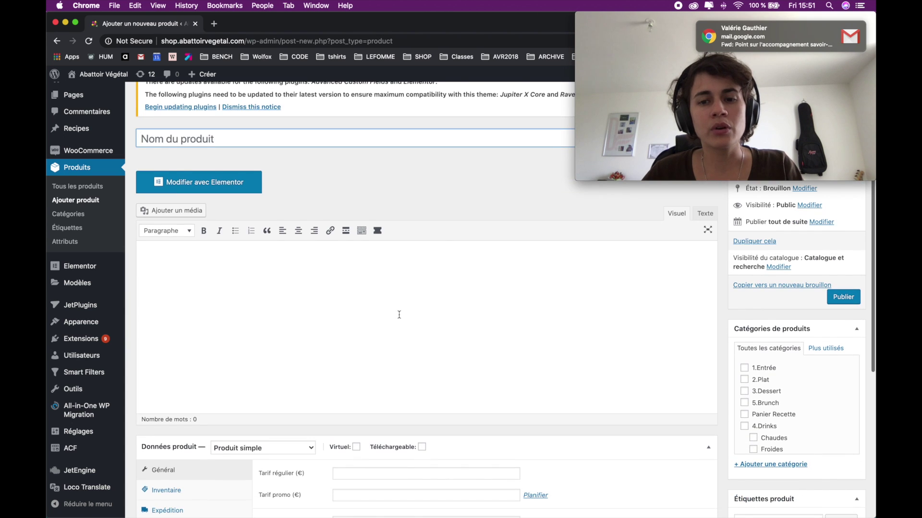
pyautogui.scroll(-3, 399, 315)
pyautogui.scroll(5, 397, 313)
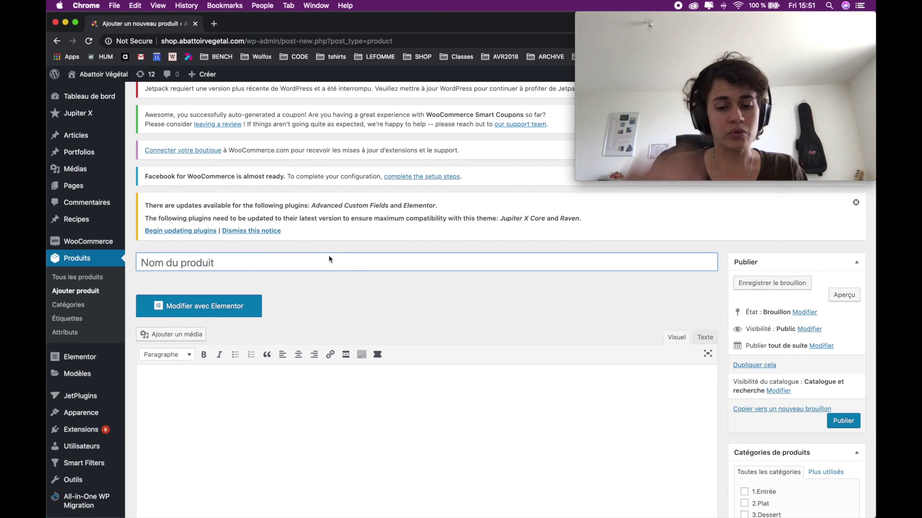
pyautogui.write('New Moon')
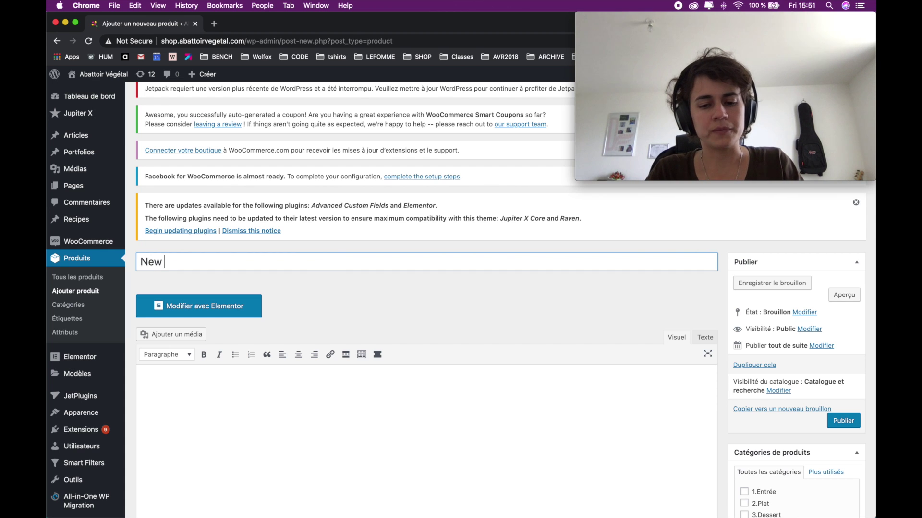
pyautogui.click(462, 321)
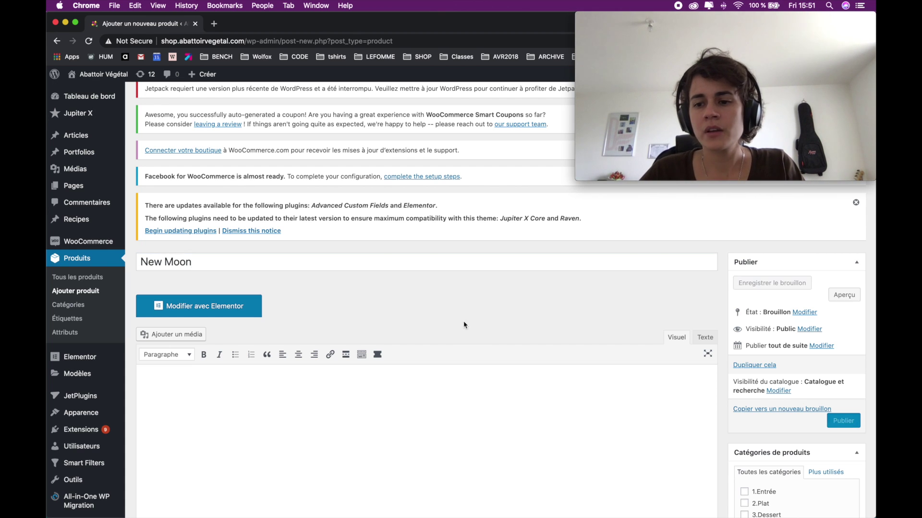
pyautogui.scroll(-3, 477, 318)
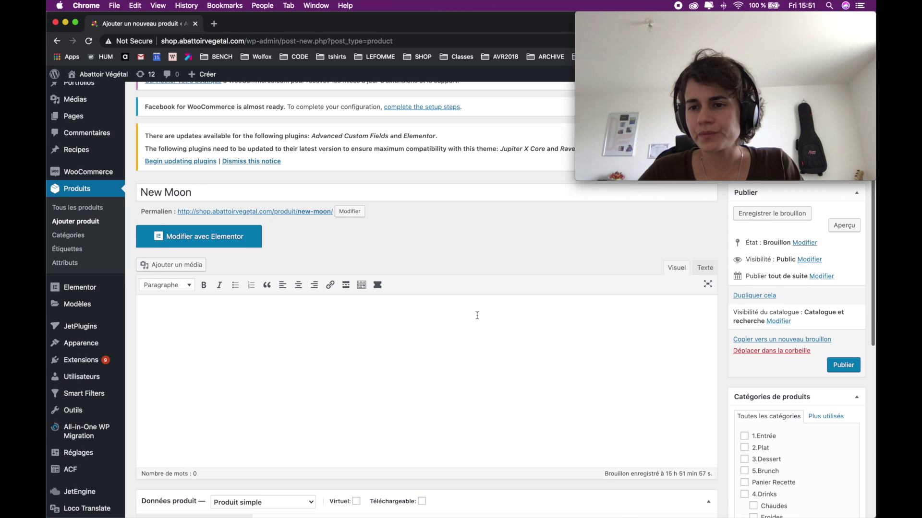
pyautogui.scroll(2, 476, 316)
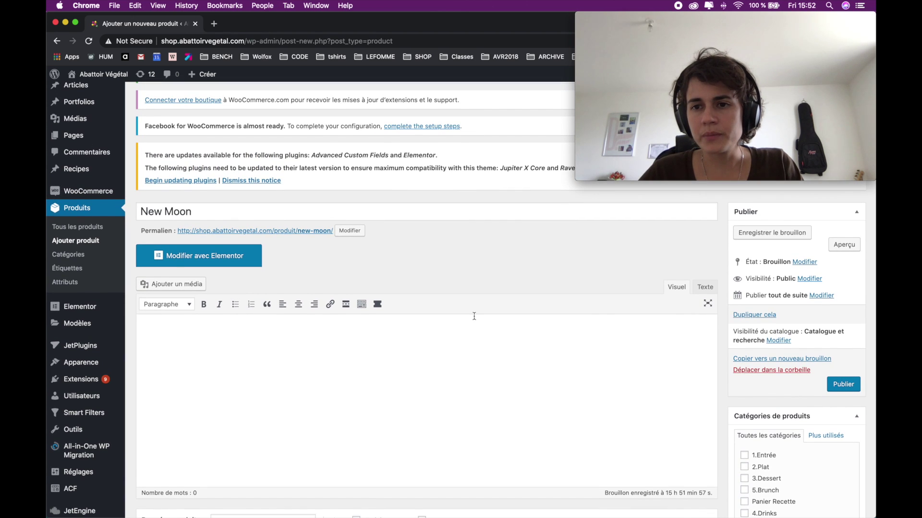
pyautogui.scroll(-5, 474, 316)
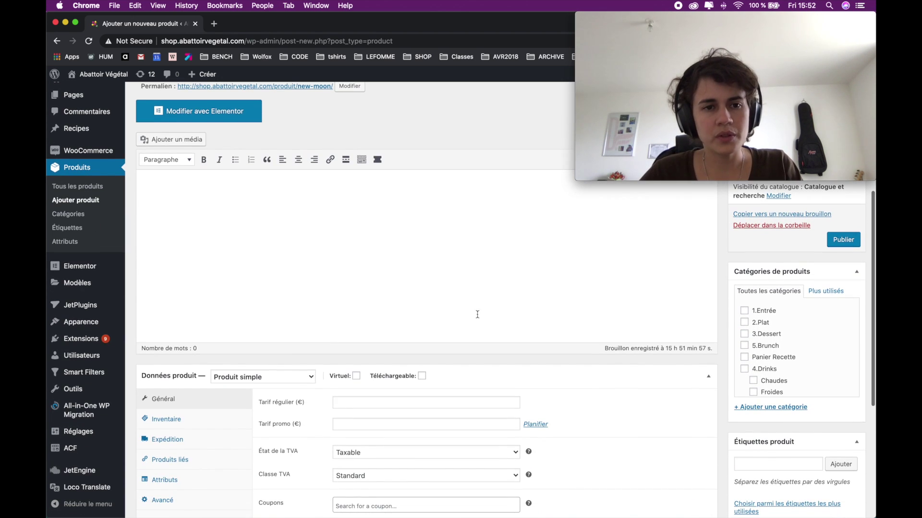
pyautogui.click(429, 210)
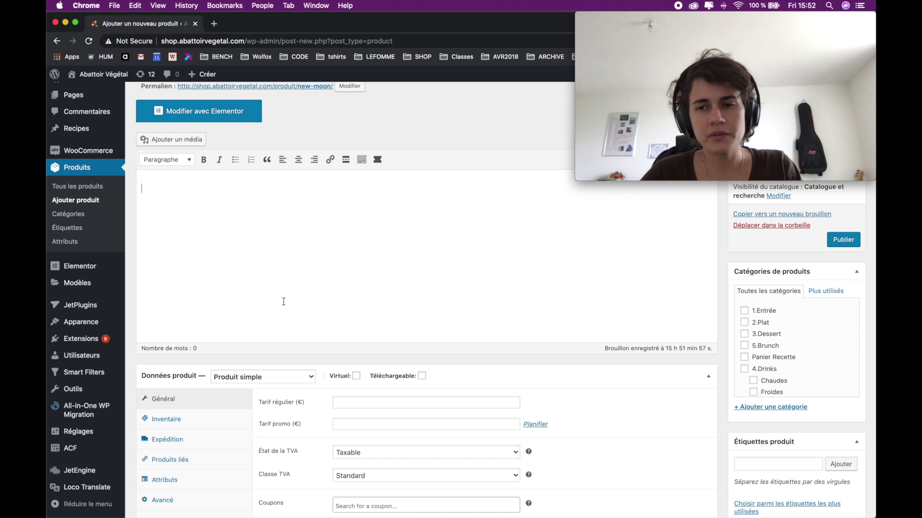
pyautogui.scroll(-2, 717, 328)
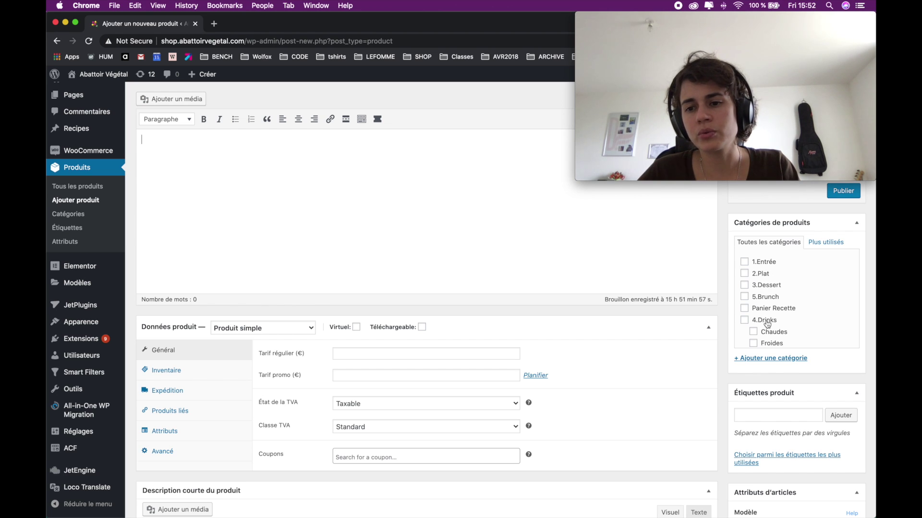
pyautogui.scroll(-2, 767, 324)
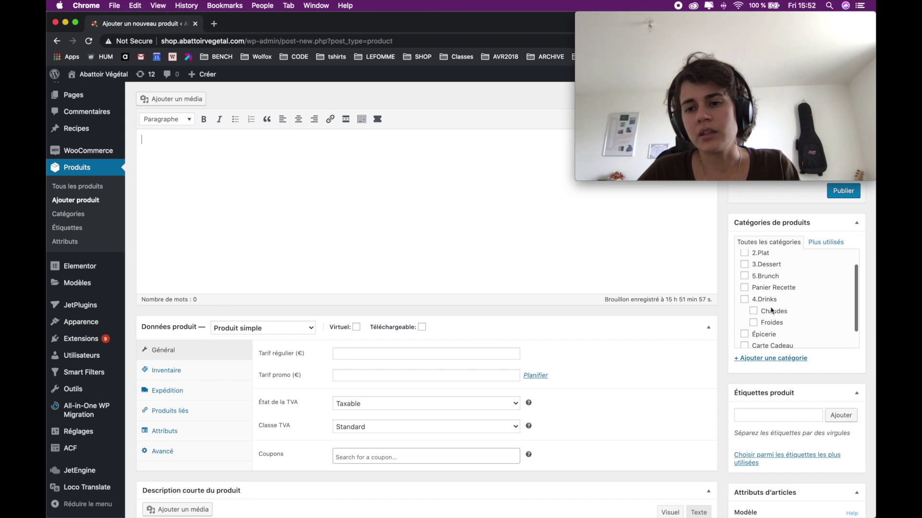
pyautogui.click(771, 301)
pyautogui.click(773, 312)
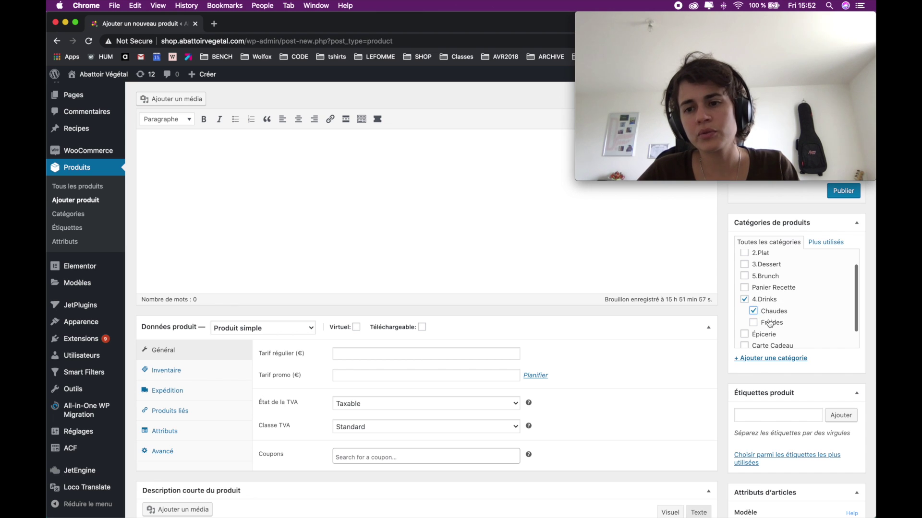
pyautogui.scroll(-2, 773, 314)
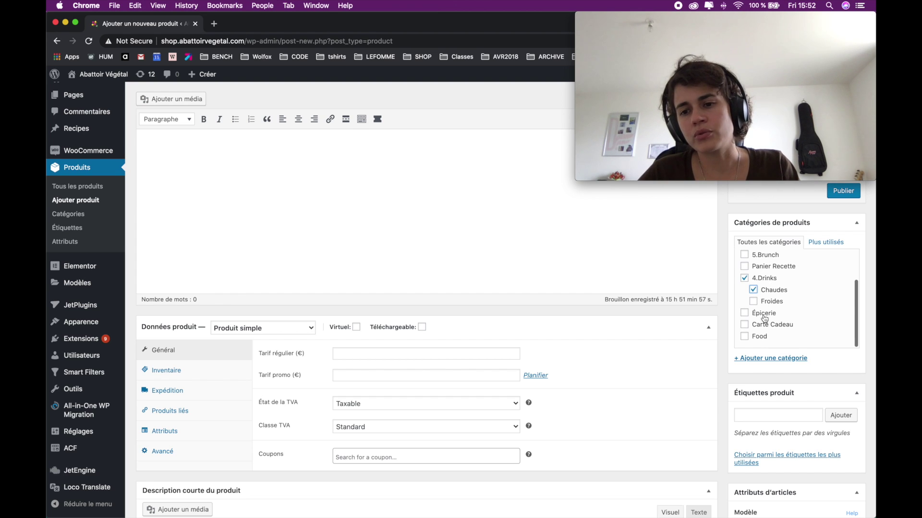
pyautogui.scroll(4, 774, 318)
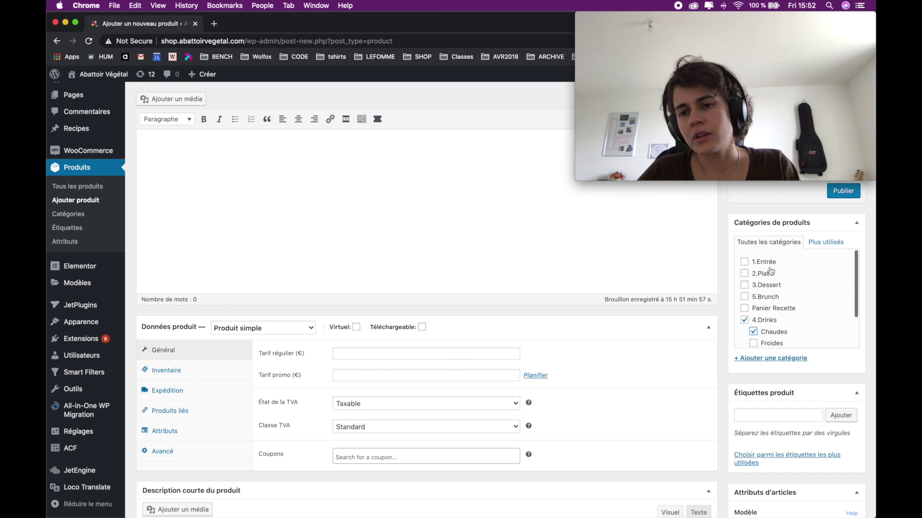
pyautogui.click(758, 322)
pyautogui.click(758, 331)
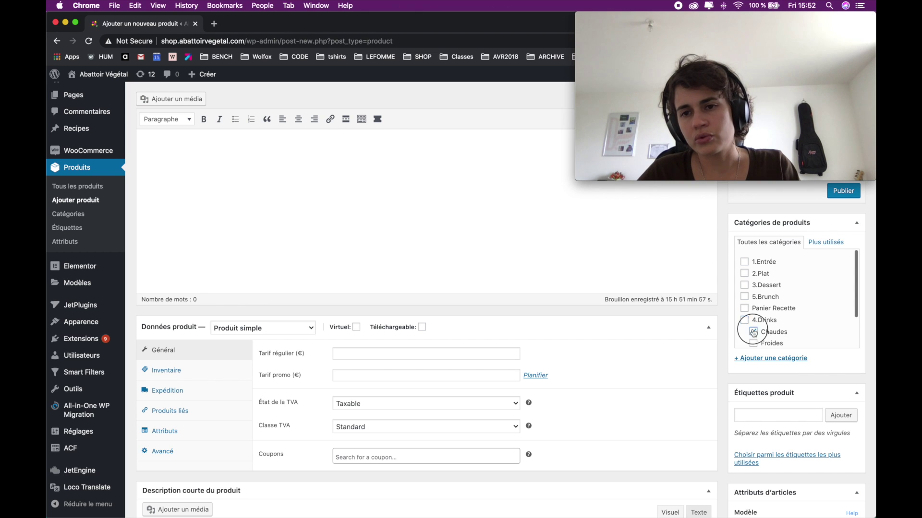
# Assign the product to the 2.Plat category.
pyautogui.click(744, 274)
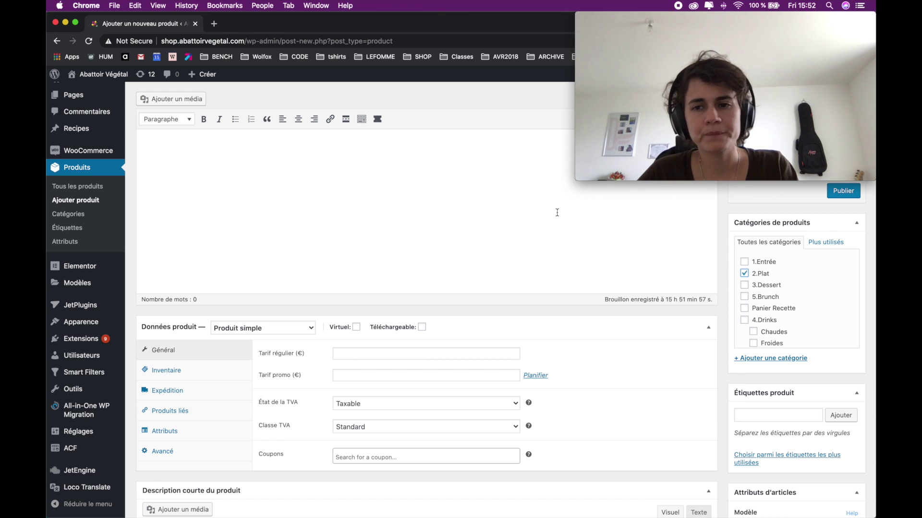
# Add the existing Plats tag to the product, choosing it from the most-used product tags.
pyautogui.scroll(-3, 338, 228)
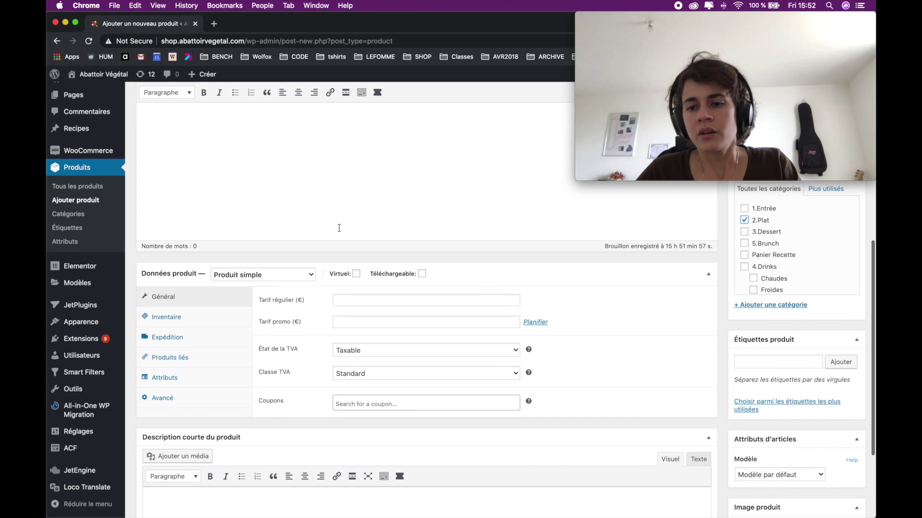
pyautogui.scroll(-1, 789, 311)
pyautogui.click(784, 311)
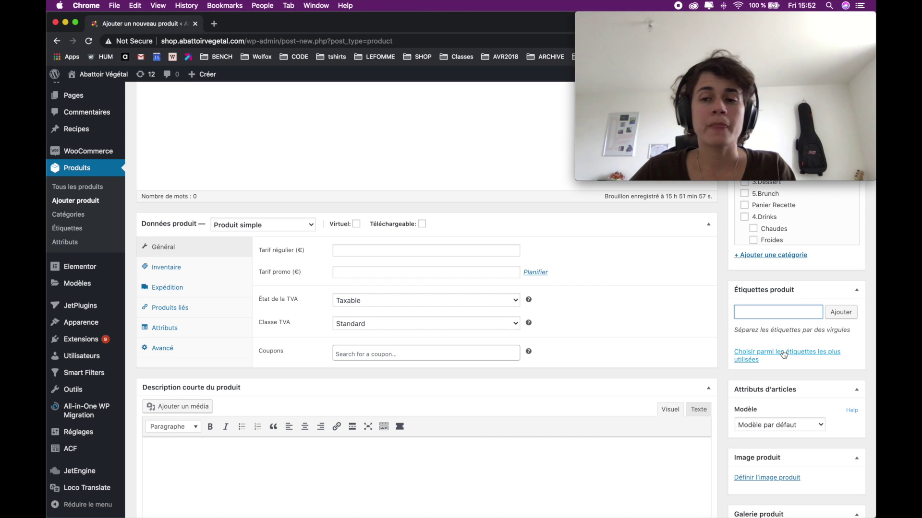
pyautogui.click(784, 354)
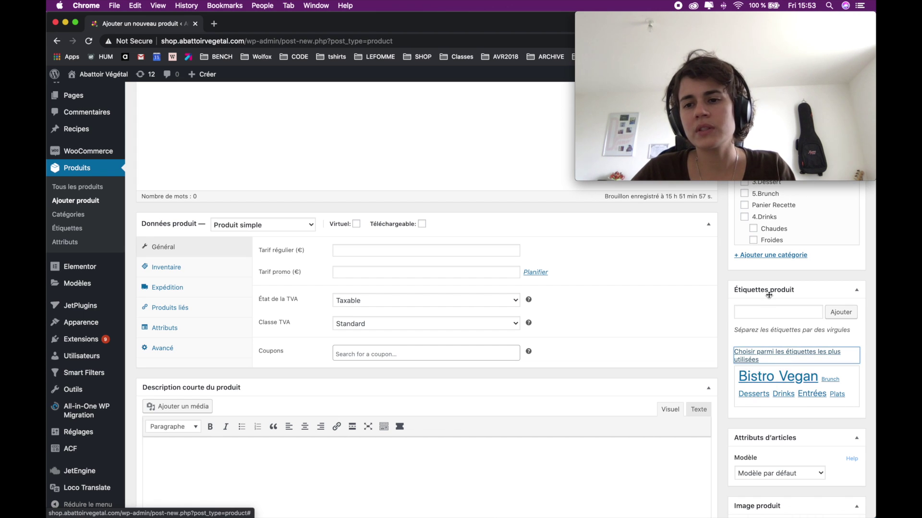
pyautogui.scroll(3, 769, 300)
pyautogui.click(762, 235)
pyautogui.scroll(-3, 768, 268)
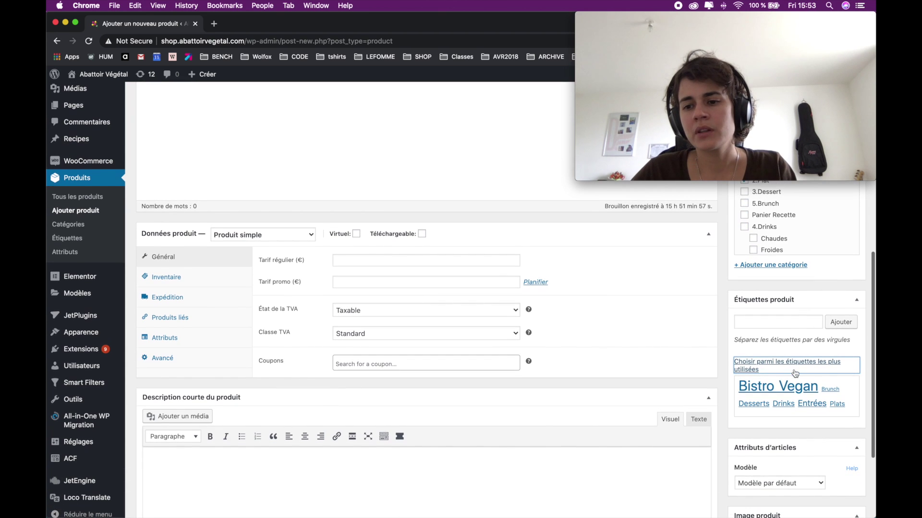
pyautogui.click(836, 405)
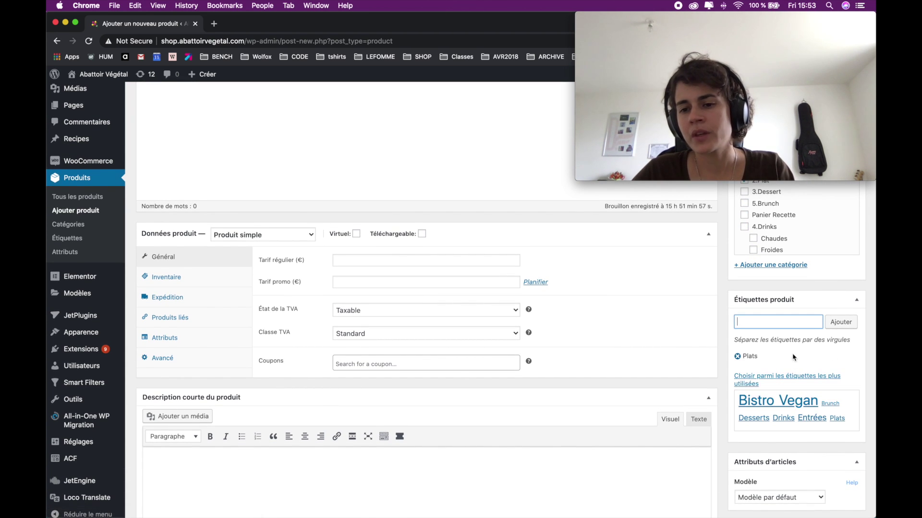
pyautogui.scroll(-6, 794, 355)
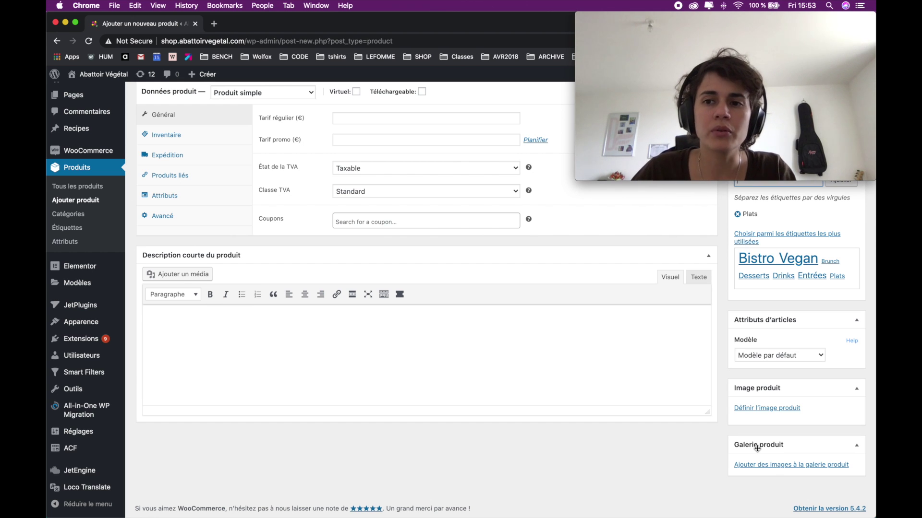
pyautogui.scroll(1, 374, 346)
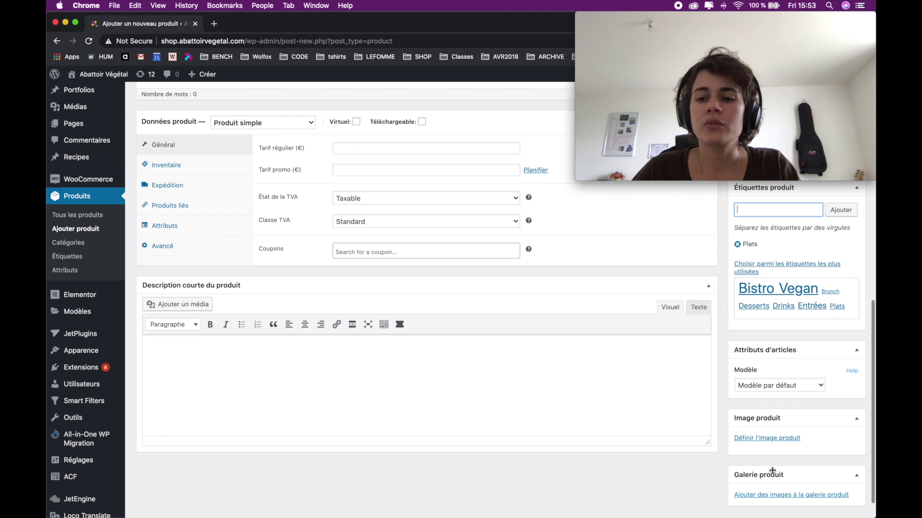
pyautogui.scroll(8, 337, 376)
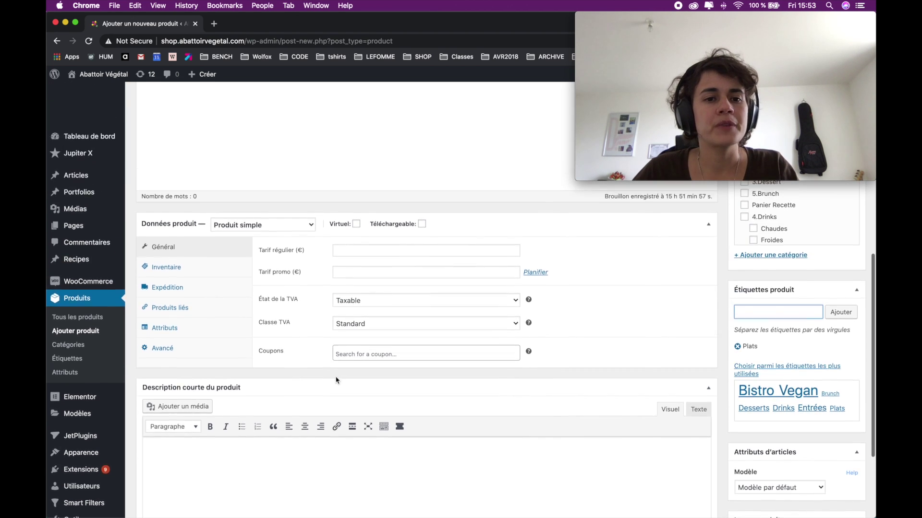
pyautogui.scroll(-7, 338, 378)
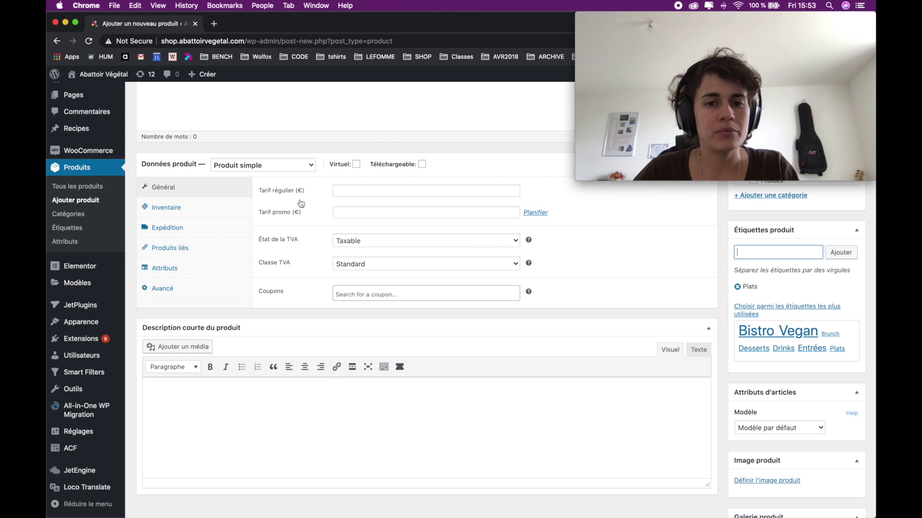
pyautogui.click(176, 399)
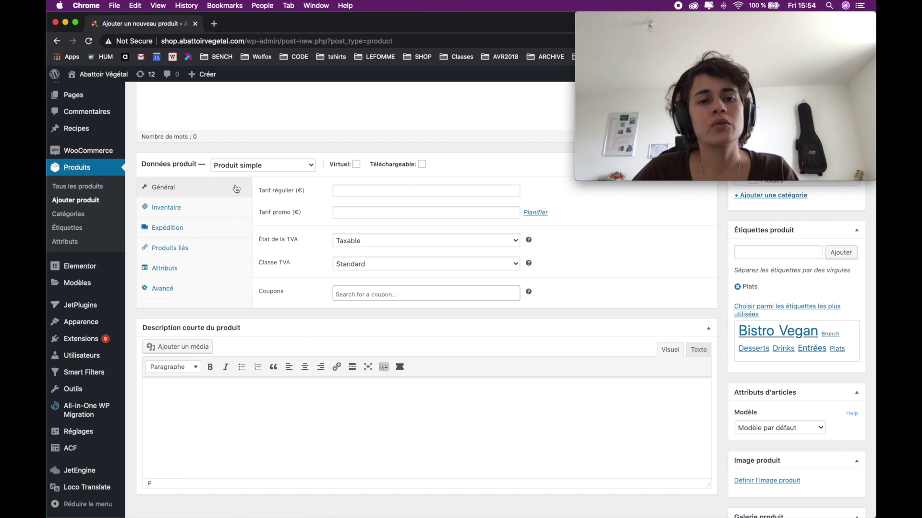
# Keep Produit simple as the product type and set the regular price to 10 €.
pyautogui.click(278, 167)
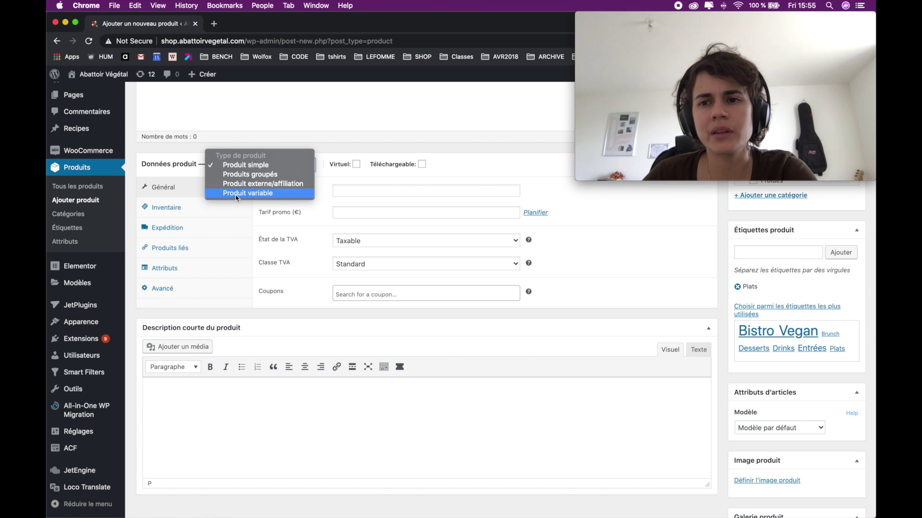
pyautogui.click(237, 166)
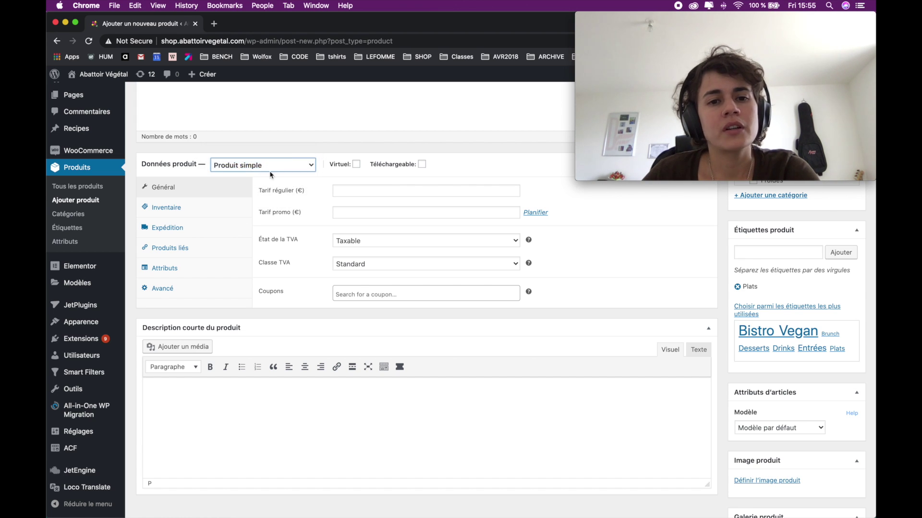
pyautogui.click(371, 191)
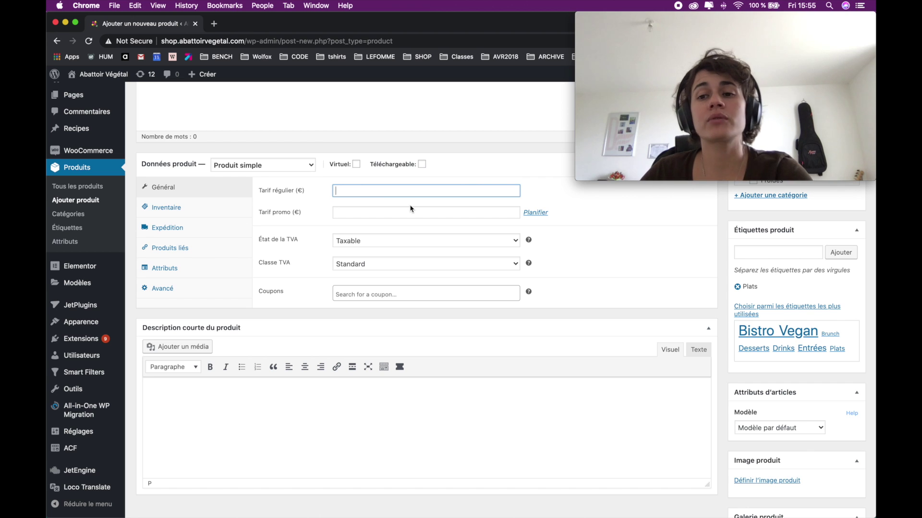
pyautogui.write('10')
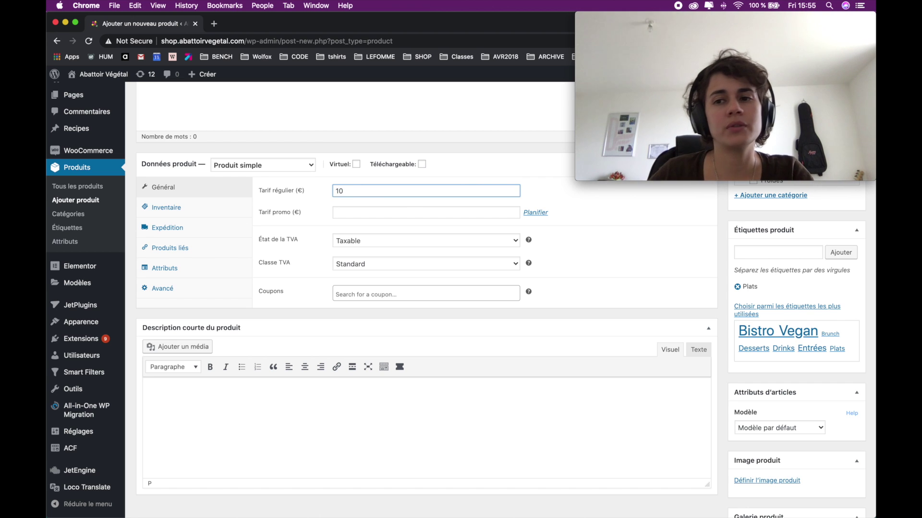
# Set the product's promotional price to 8 €.
pyautogui.click(387, 212)
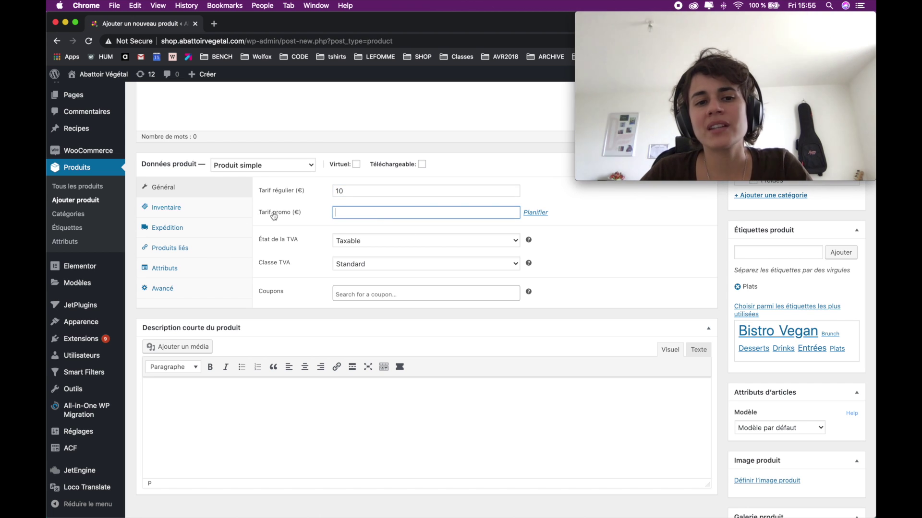
pyautogui.write('8')
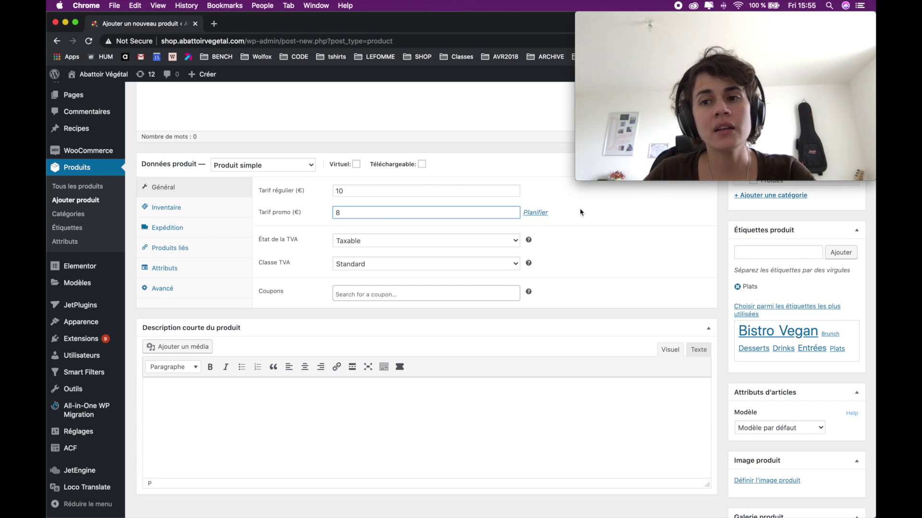
pyautogui.doubleClick(335, 213)
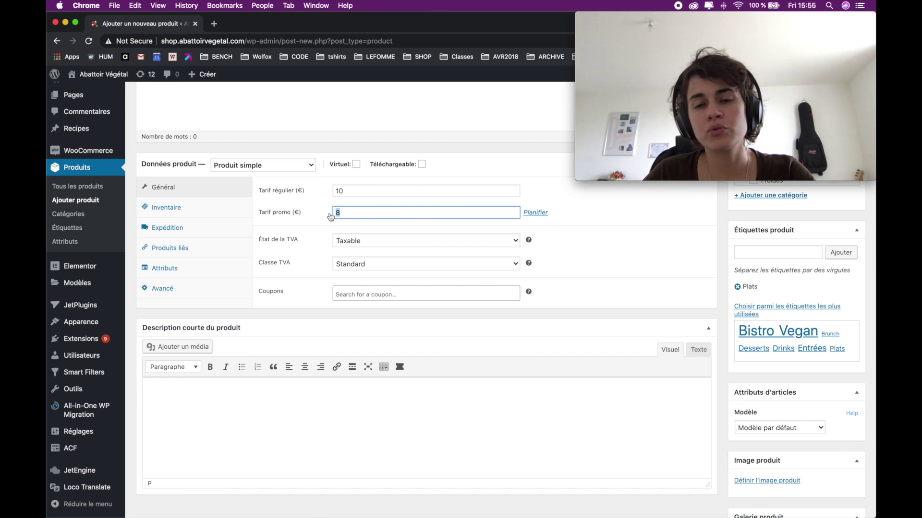
pyautogui.click(337, 212)
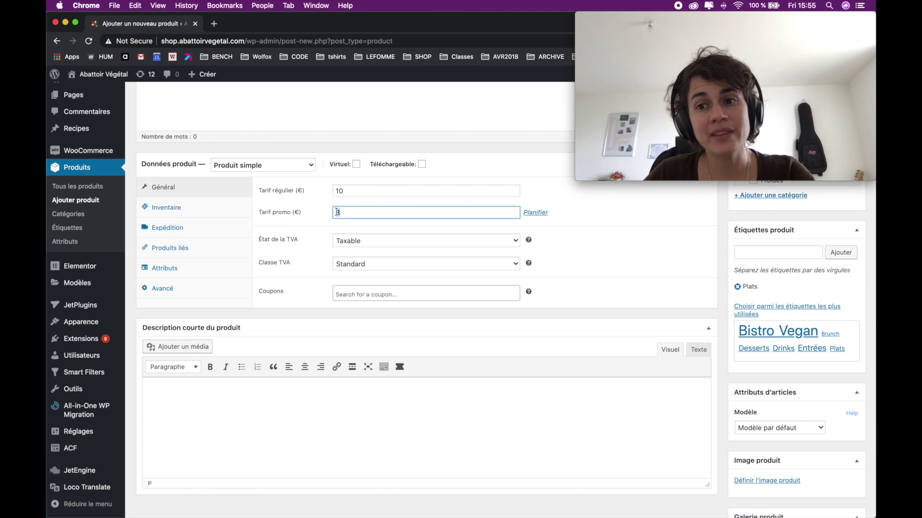
pyautogui.click(538, 214)
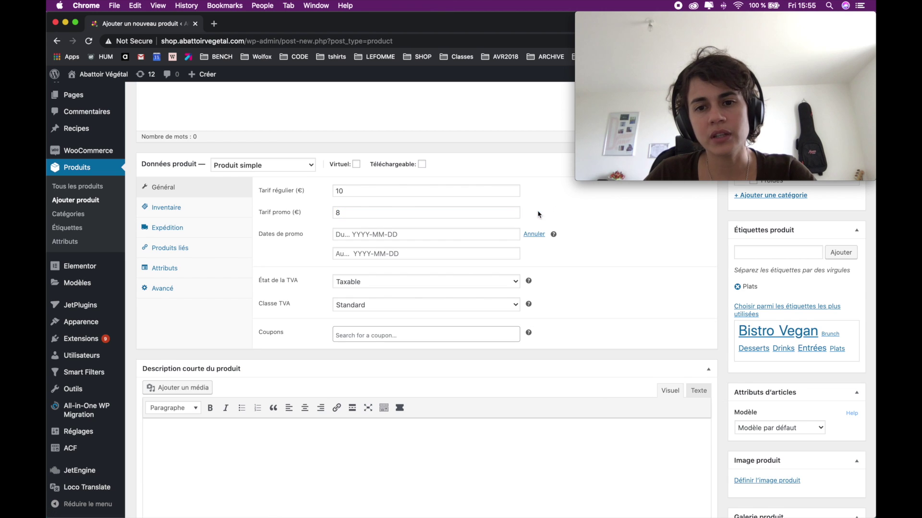
pyautogui.click(411, 233)
pyautogui.click(413, 253)
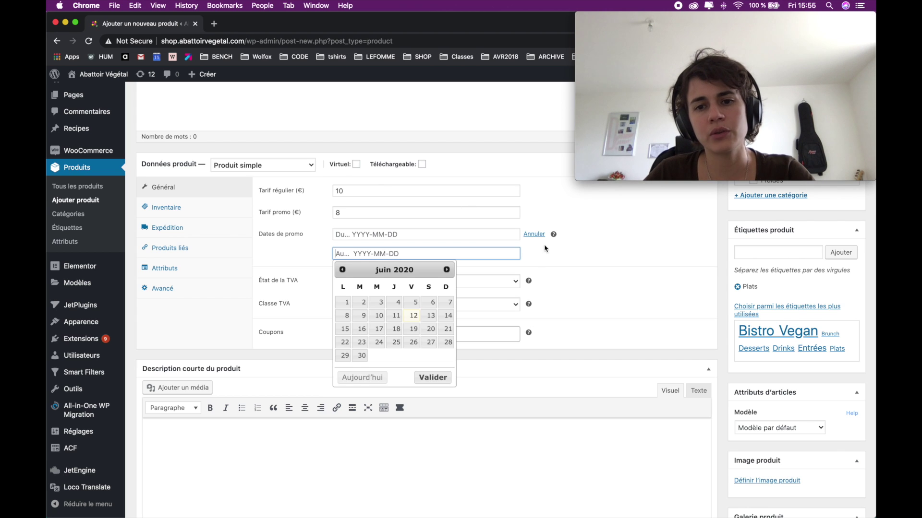
pyautogui.click(534, 234)
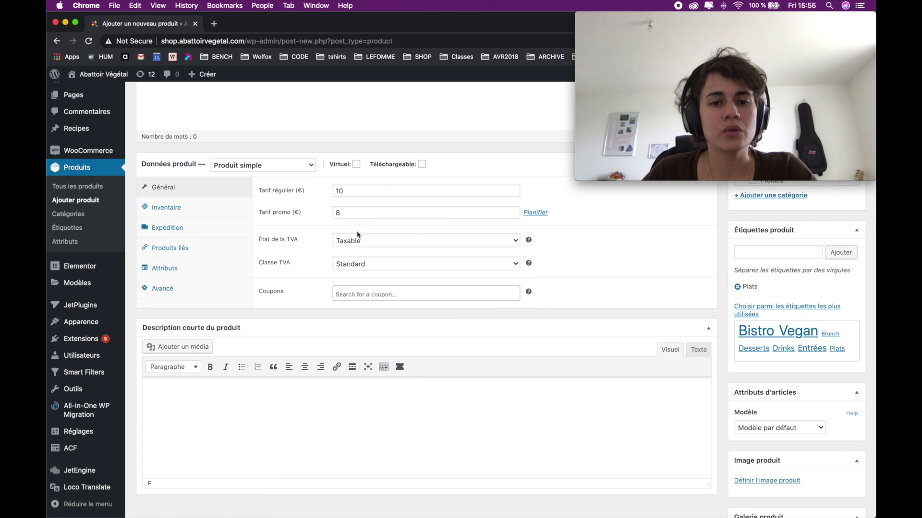
# Review the available VAT status and VAT class options for the product, leaving them at Taxable and Standard.
pyautogui.click(517, 243)
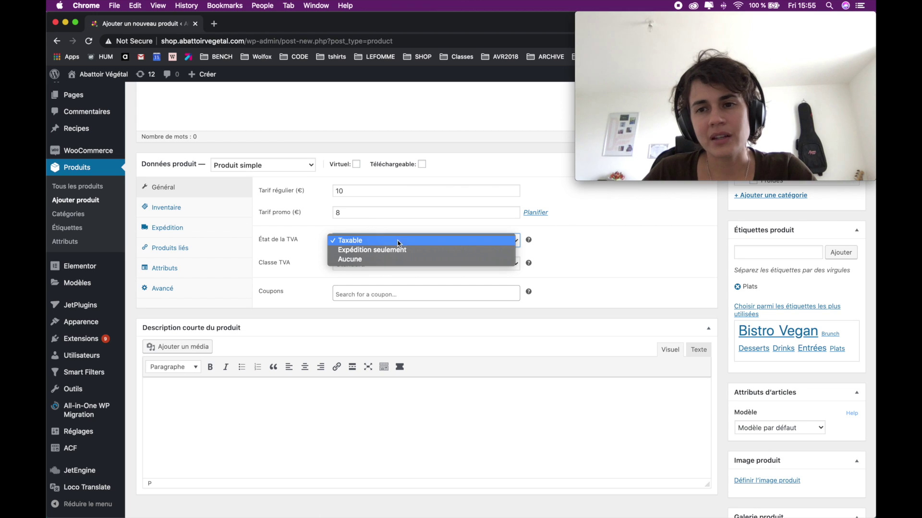
pyautogui.click(592, 251)
pyautogui.click(503, 243)
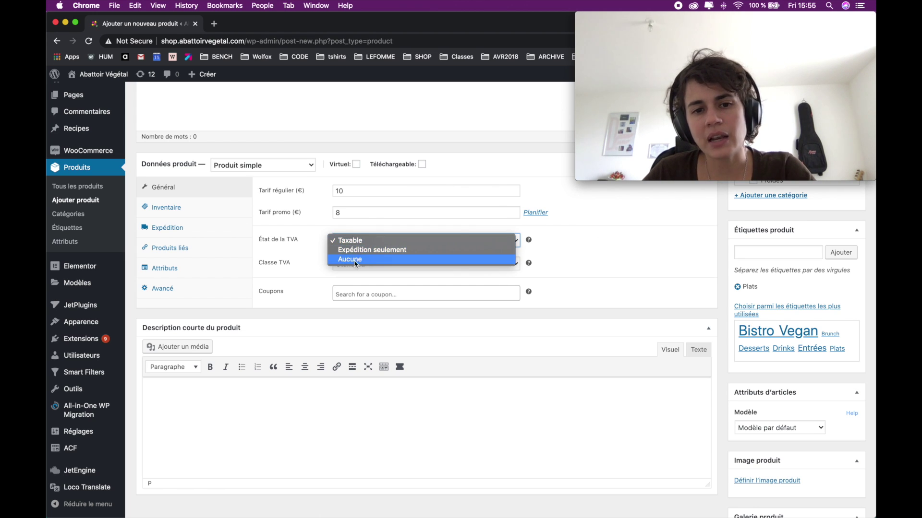
pyautogui.click(370, 267)
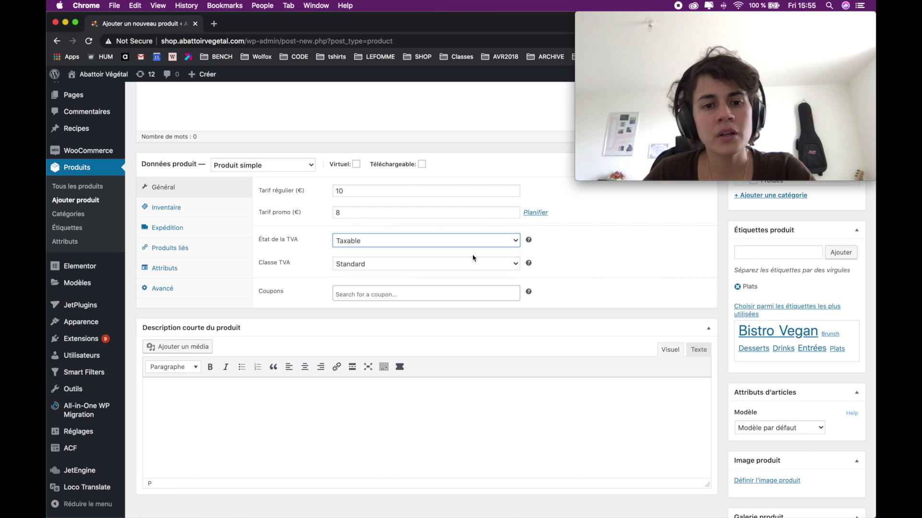
pyautogui.click(370, 266)
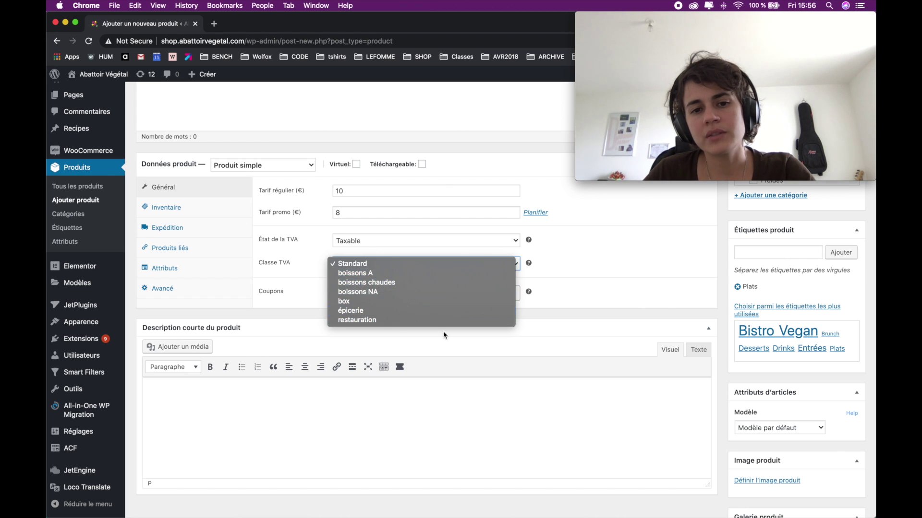
pyautogui.click(590, 264)
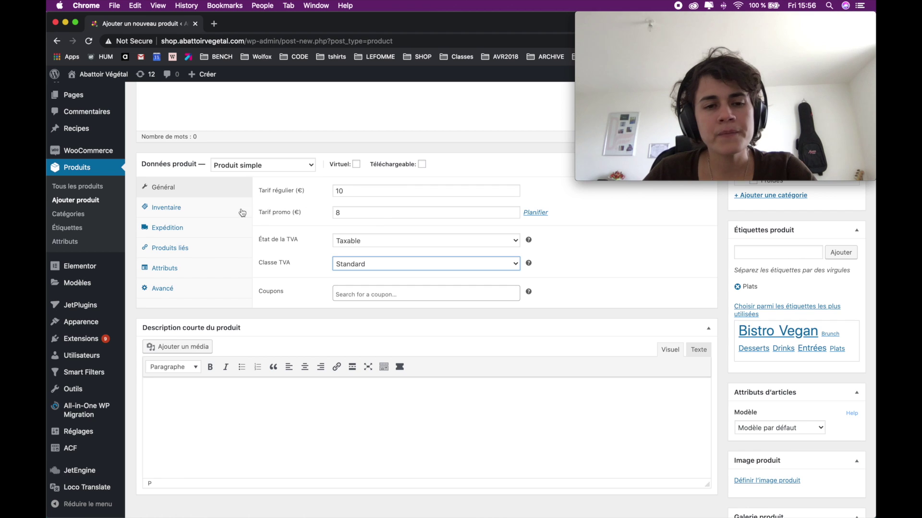
# Enable product-level stock management in the inventory settings and review the stock quantity, backorder and low-stock threshold fields.
pyautogui.click(205, 212)
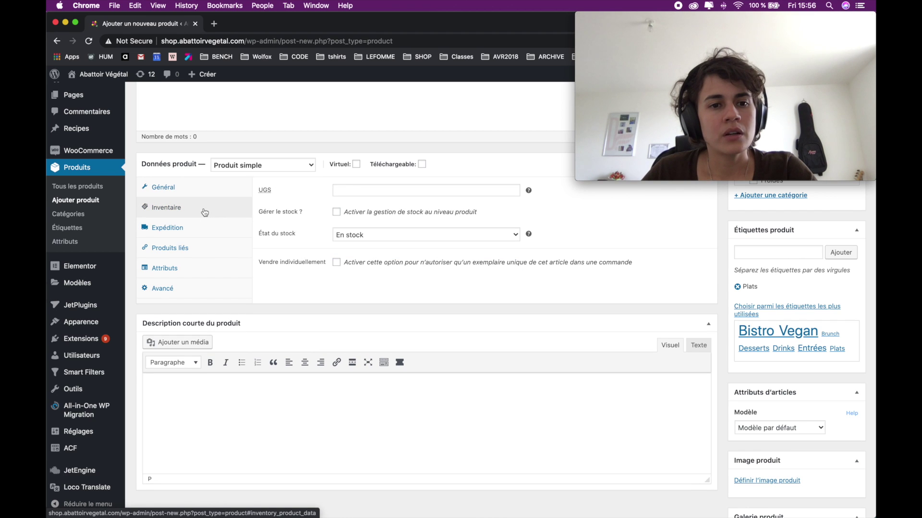
pyautogui.click(336, 213)
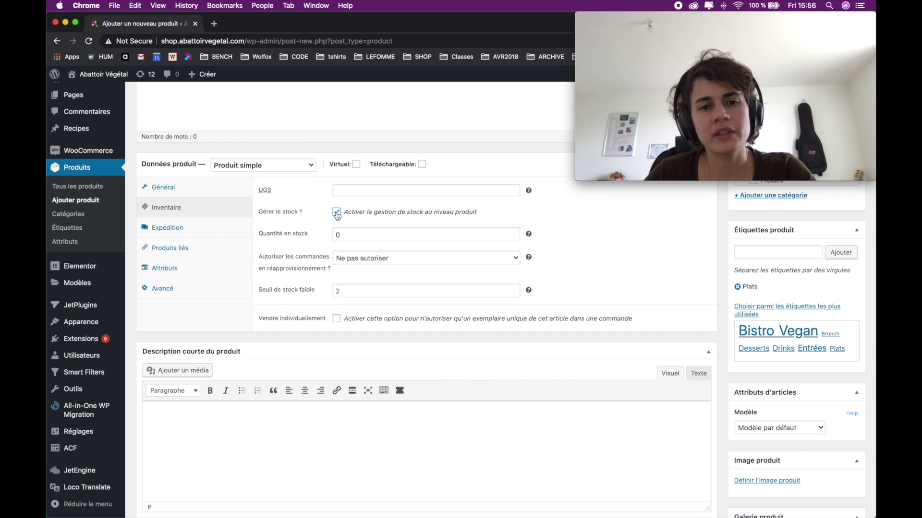
pyautogui.click(367, 235)
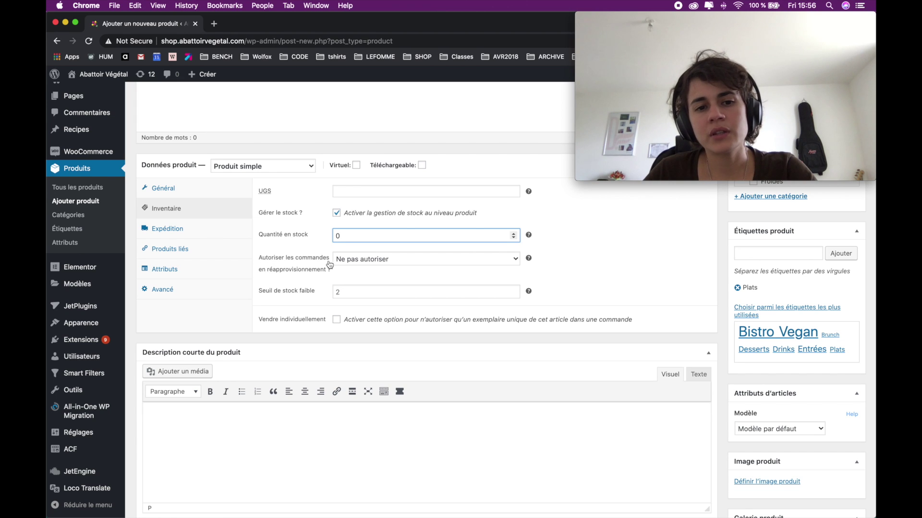
pyautogui.click(399, 264)
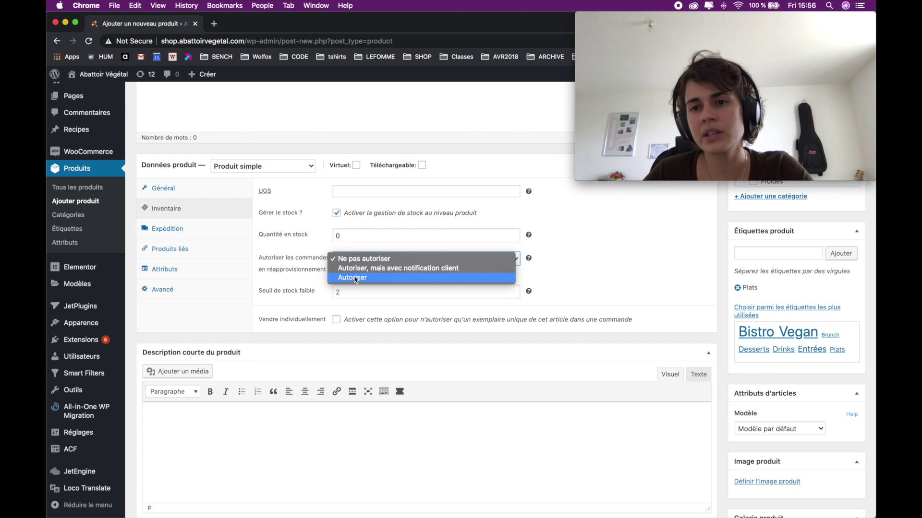
pyautogui.click(287, 281)
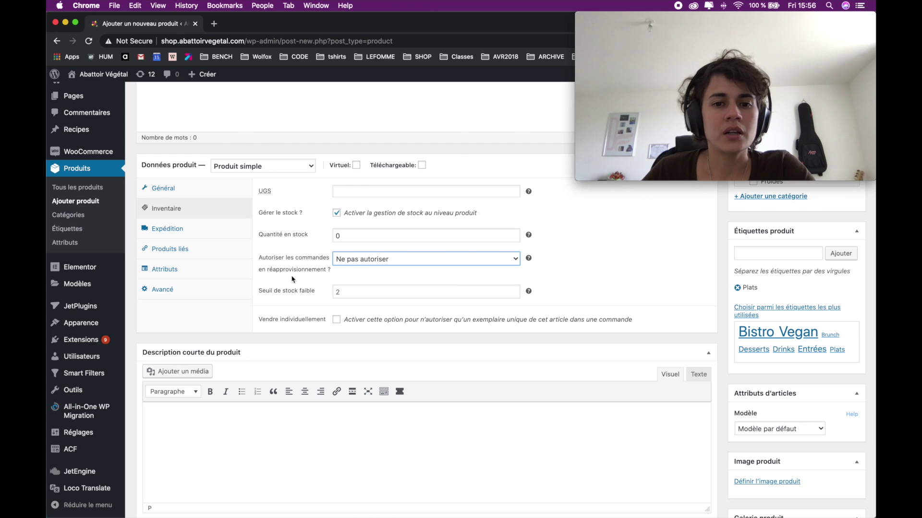
pyautogui.click(336, 291)
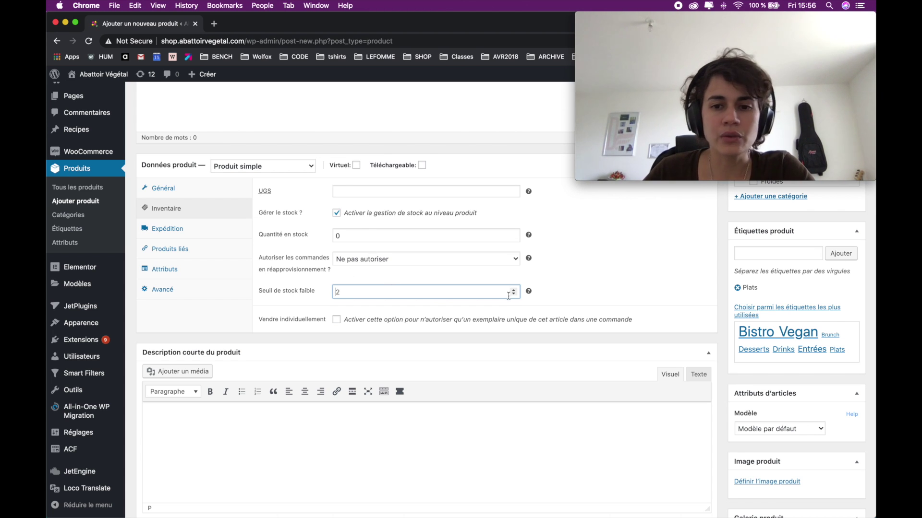
pyautogui.moveTo(528, 291)
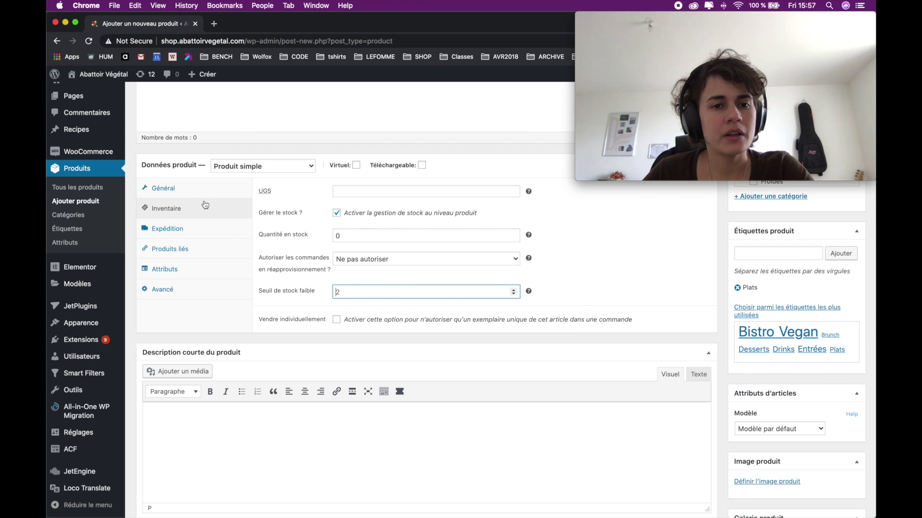
# Review the product's shipping settings and its advanced settings.
pyautogui.click(196, 234)
pyautogui.click(195, 234)
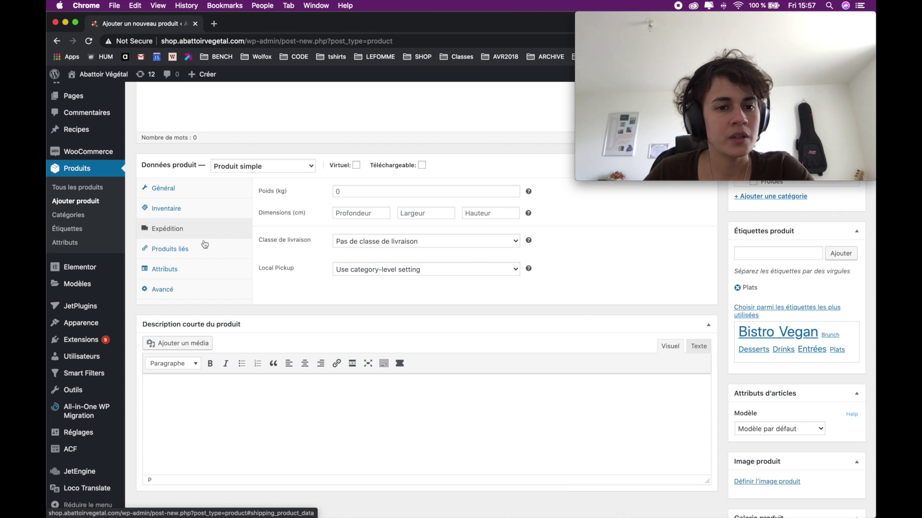
pyautogui.click(182, 291)
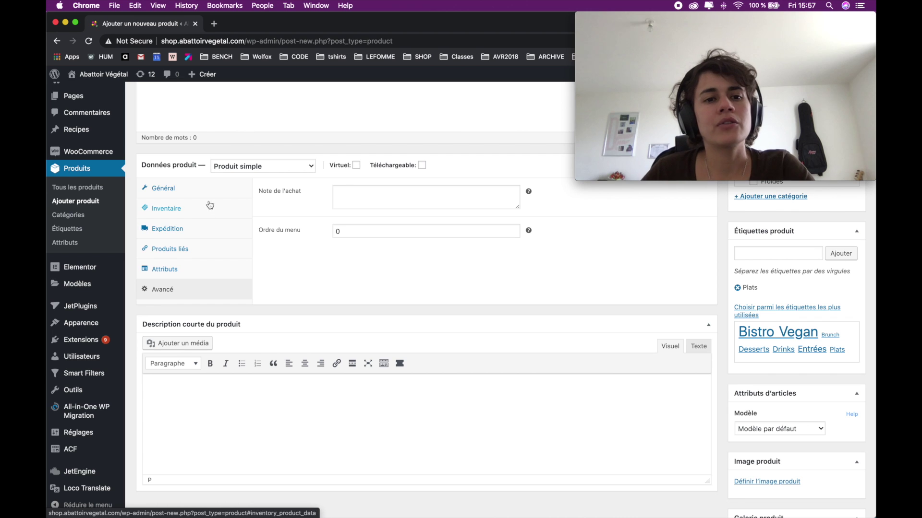
# Change the product type to Produit variable and check what its variations require.
pyautogui.click(267, 170)
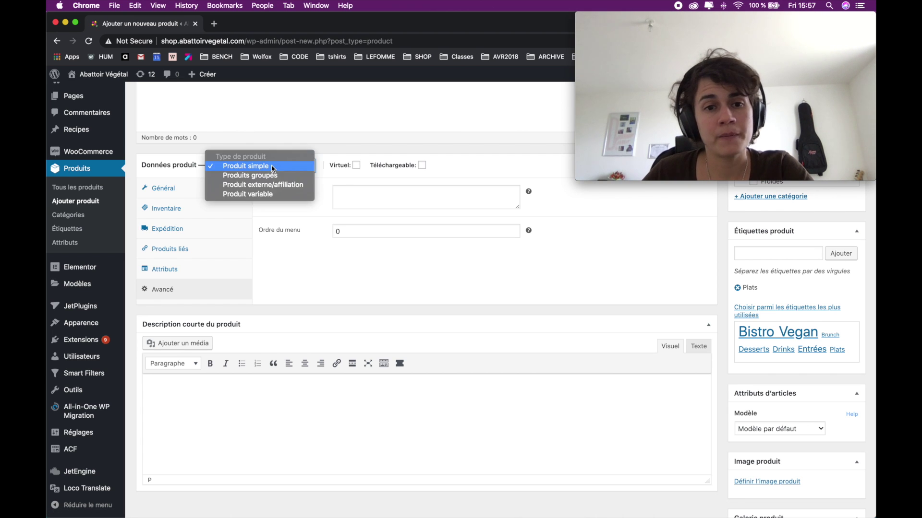
pyautogui.click(271, 195)
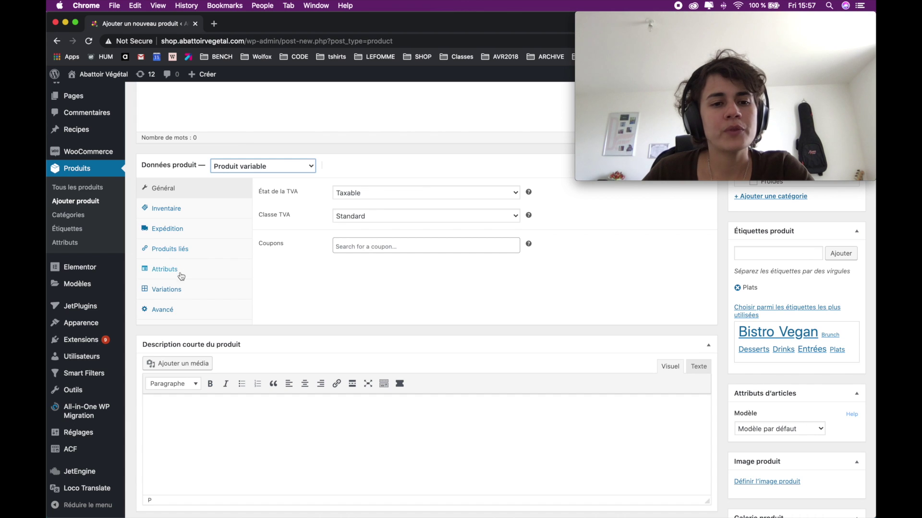
pyautogui.click(188, 297)
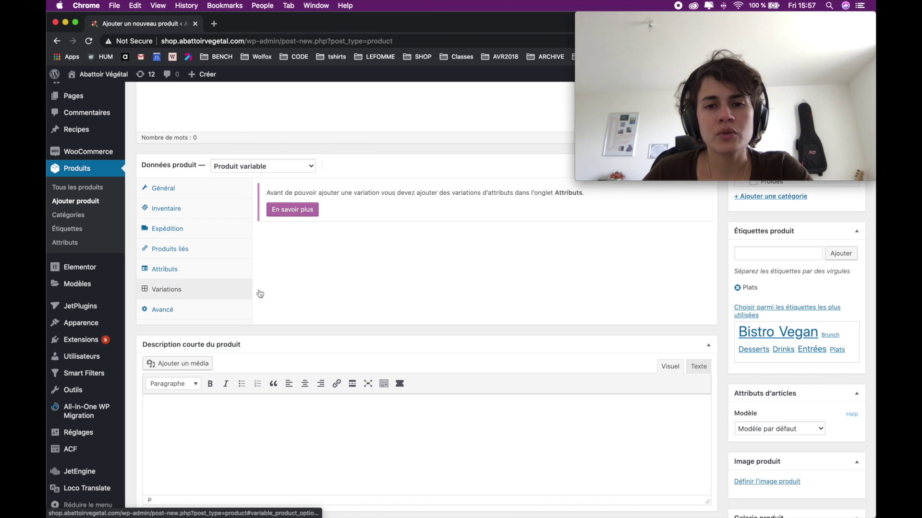
pyautogui.moveTo(548, 194); pyautogui.dragTo(586, 192)
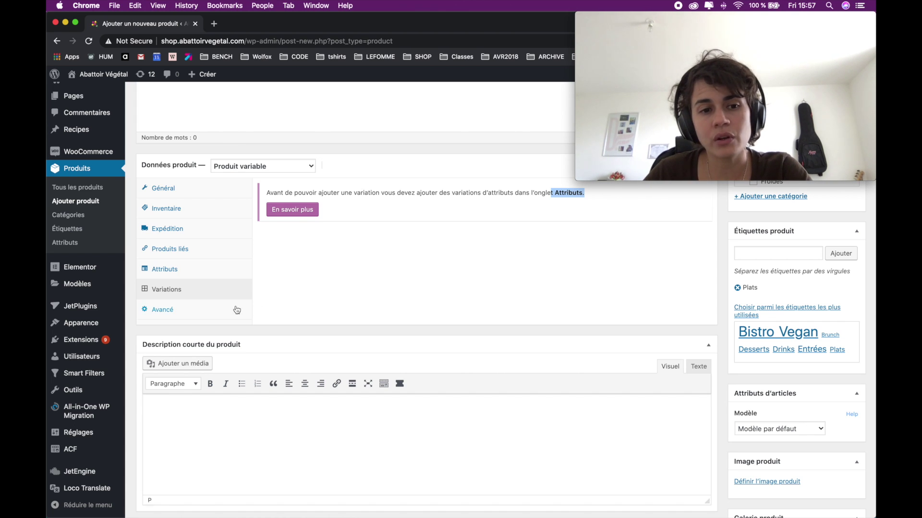
# Add a custom product attribute and name it Test Chocolat.
pyautogui.click(197, 268)
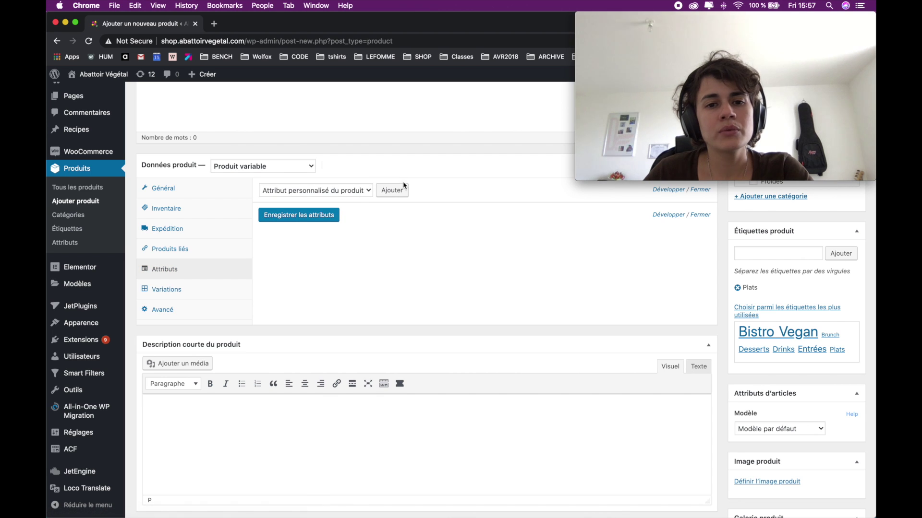
pyautogui.click(348, 191)
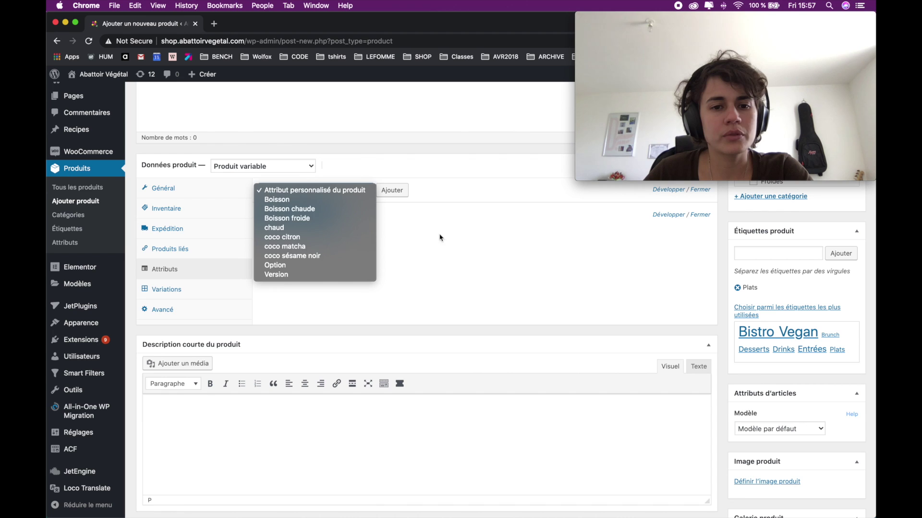
pyautogui.click(427, 231)
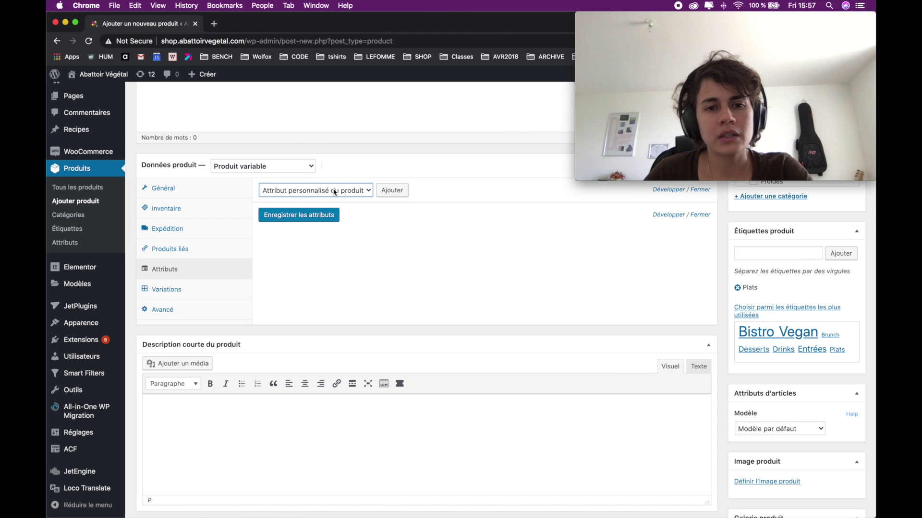
pyautogui.click(391, 191)
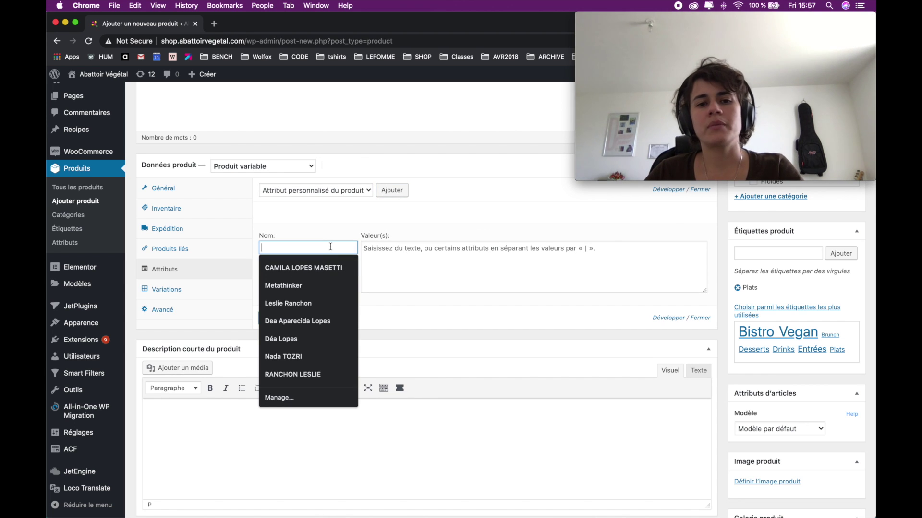
pyautogui.write('Te')
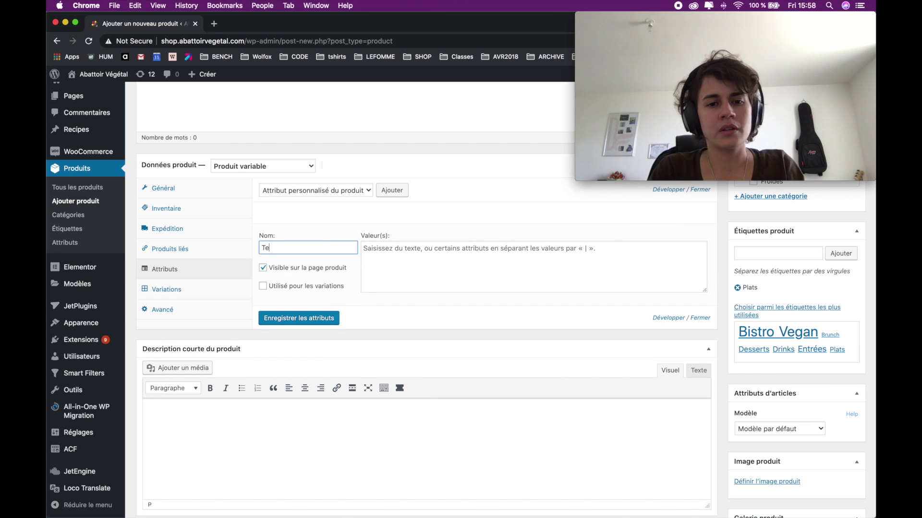
pyautogui.write('st Couleu')
pyautogui.press('BackSpace')
pyautogui.press('BackSpace')
pyautogui.press('BackSpace')
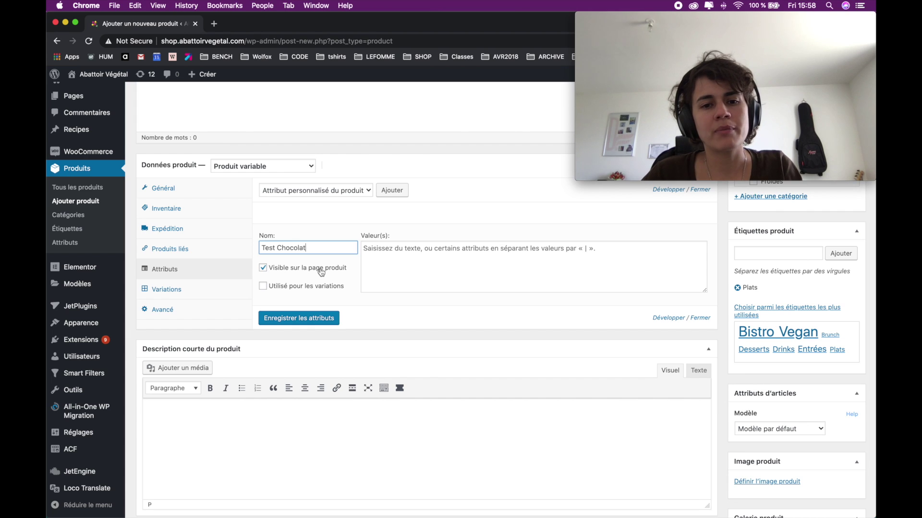
# Use the Test Chocolat attribute for variations, give it the values Chocolat noir | Chocolat blanc | Chocolat au lait, and save the attributes.
pyautogui.click(262, 287)
pyautogui.click(412, 277)
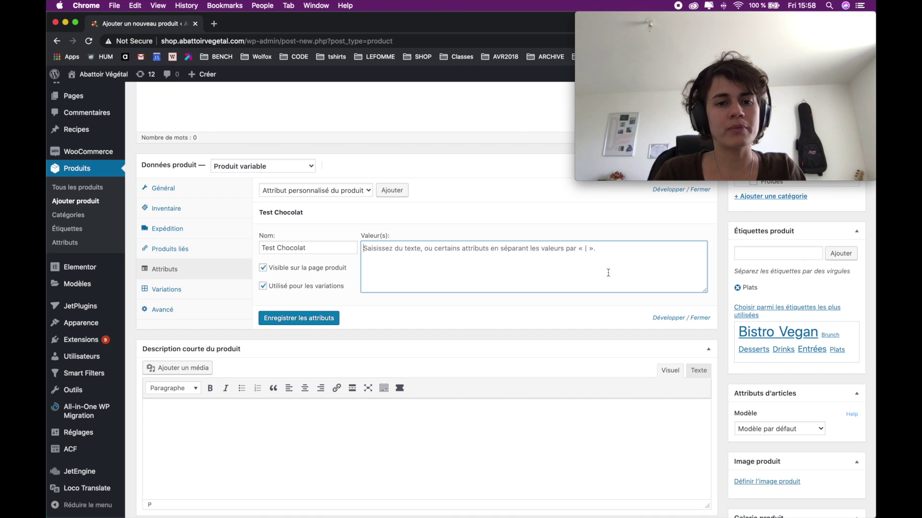
pyautogui.write('Chocoo')
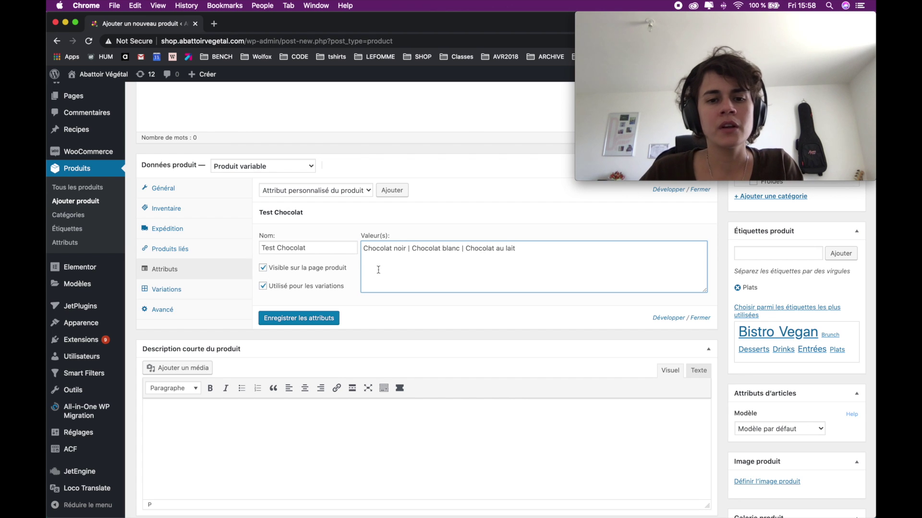
pyautogui.click(310, 320)
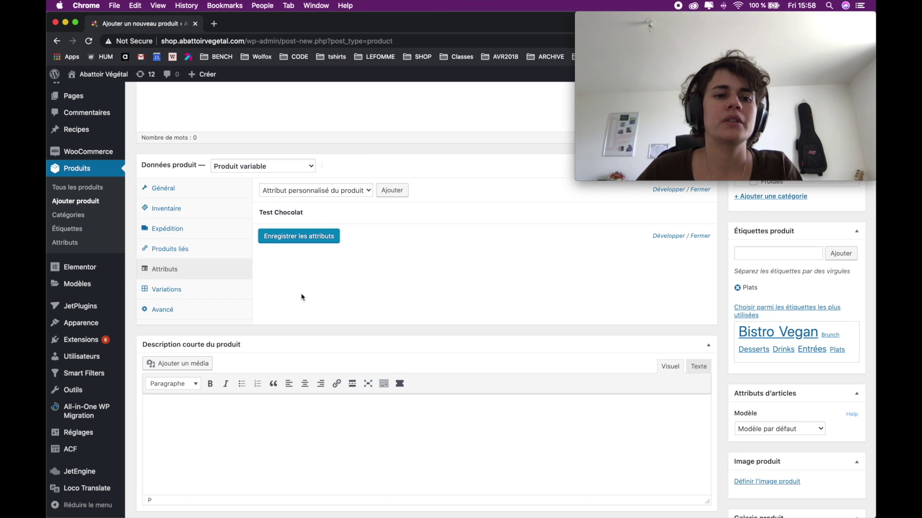
# Try to create the product's variations for all attributes.
pyautogui.click(176, 290)
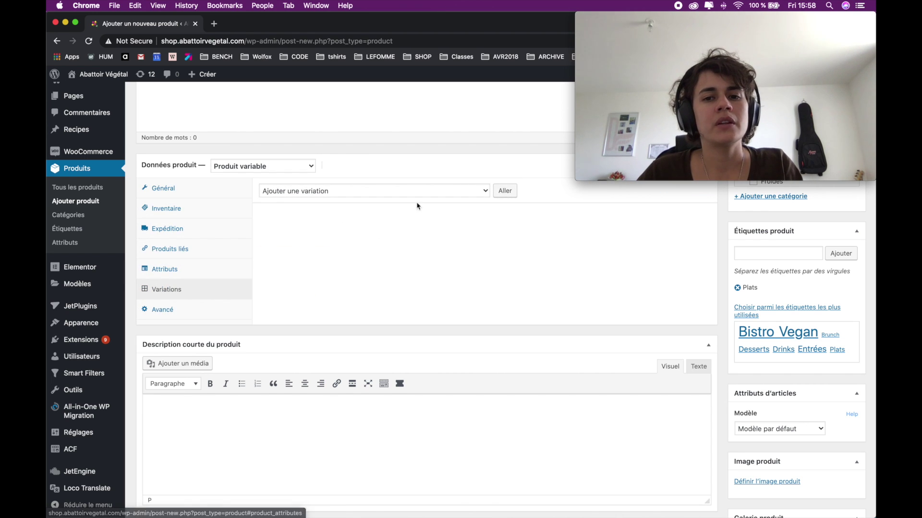
pyautogui.click(480, 192)
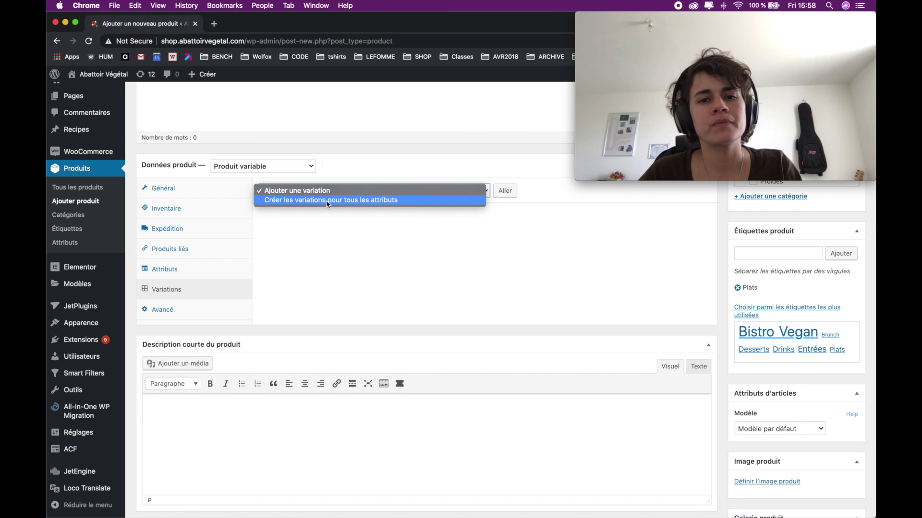
pyautogui.press('Return')
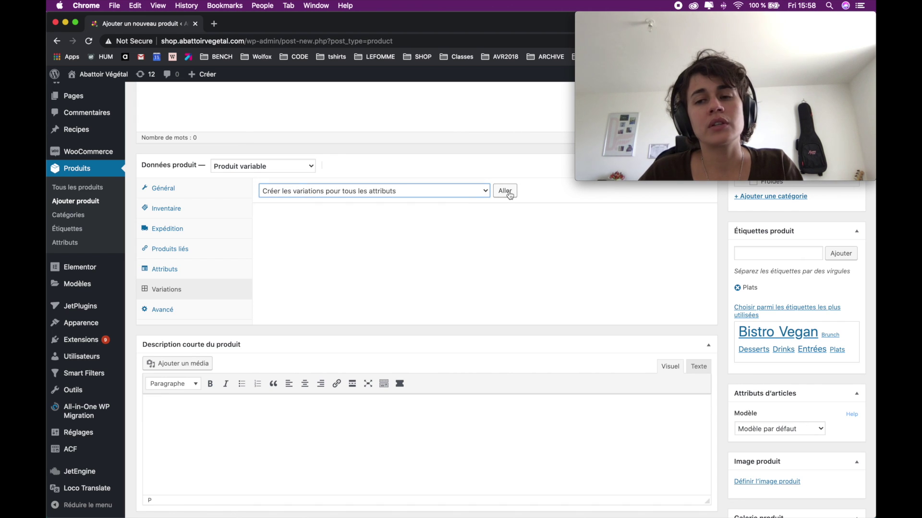
pyautogui.click(504, 191)
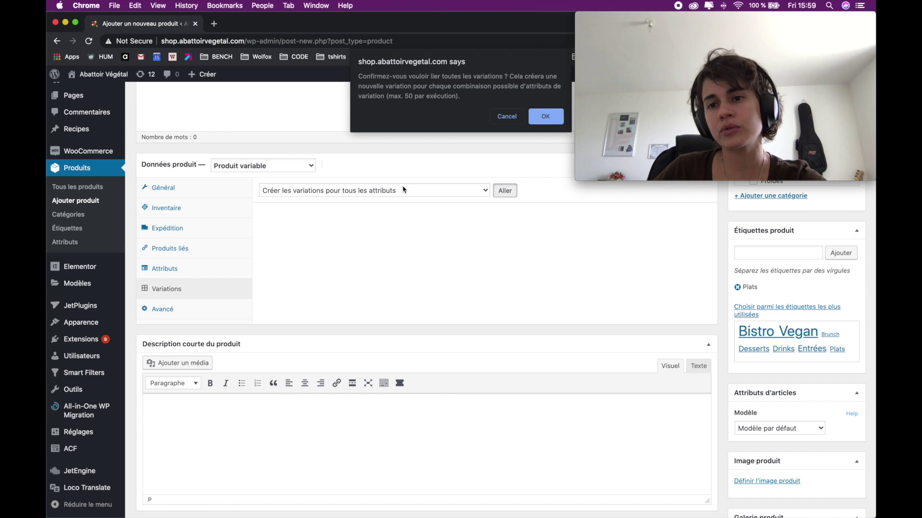
pyautogui.click(510, 118)
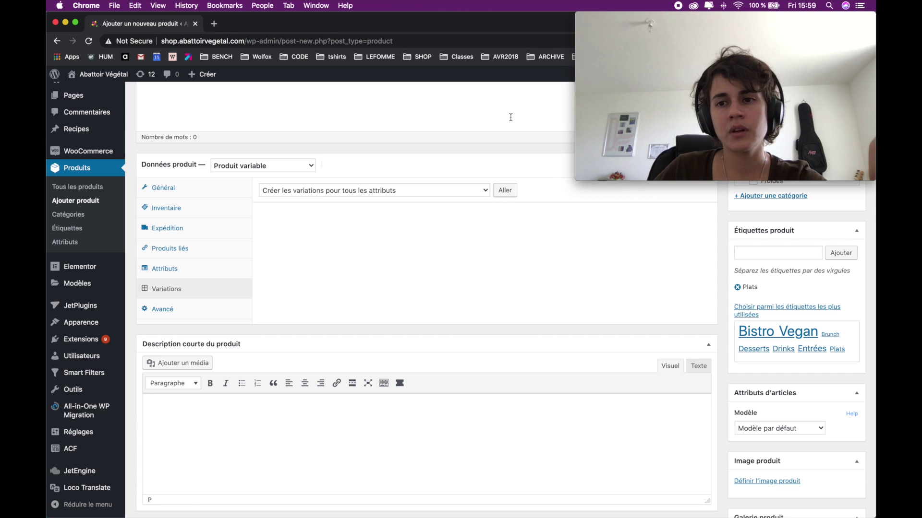
# Add the existing Boisson chaude attribute to the product's attributes.
pyautogui.click(214, 273)
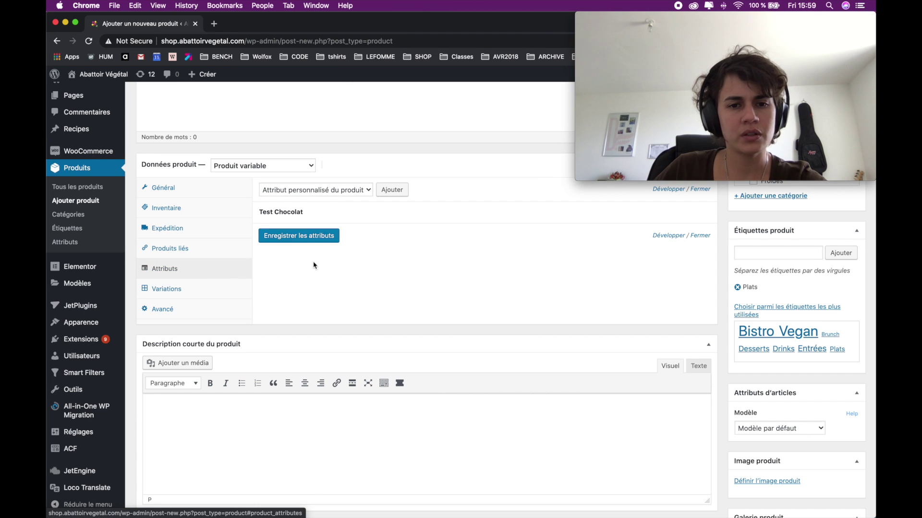
pyautogui.click(369, 192)
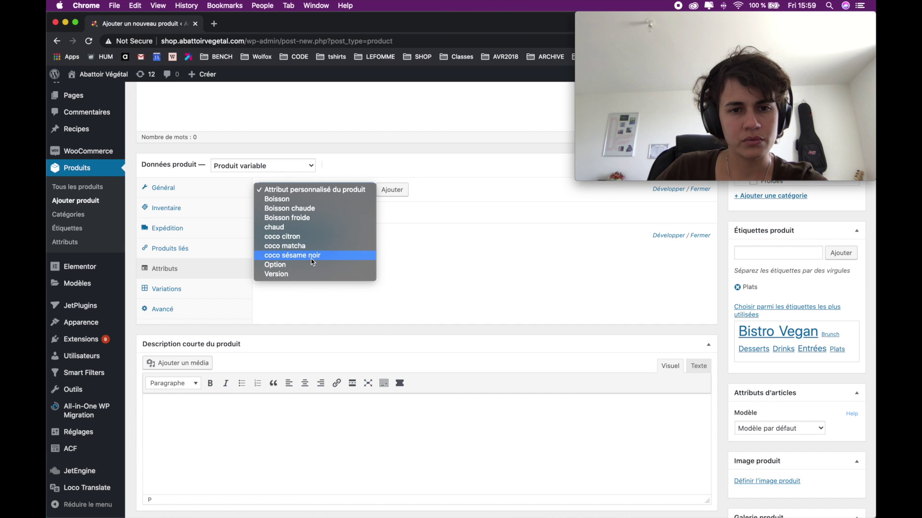
pyautogui.click(317, 209)
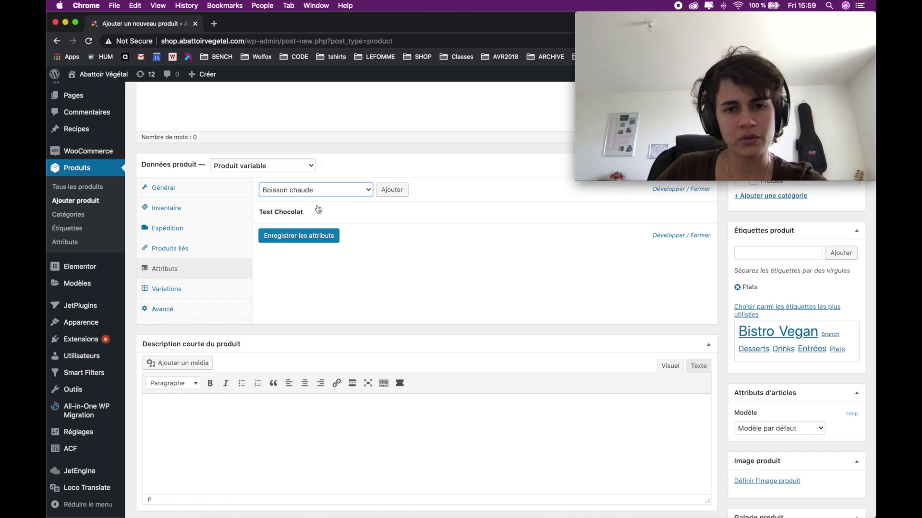
pyautogui.click(393, 190)
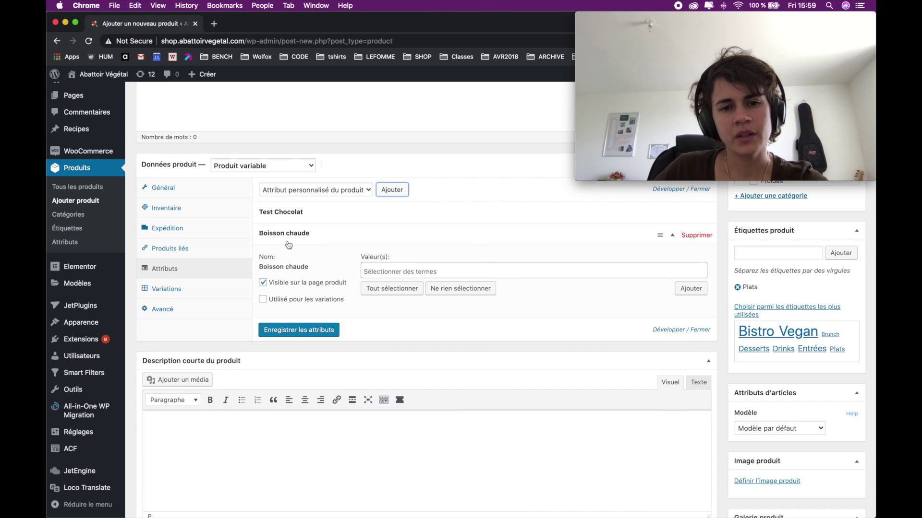
# Examine the Boisson chaude attribute's settings and the terms available as its values.
pyautogui.click(288, 239)
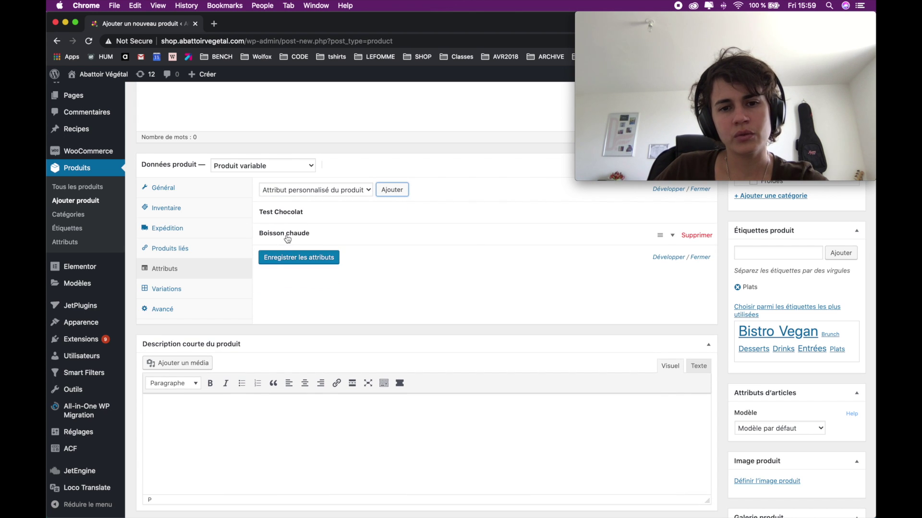
pyautogui.click(315, 239)
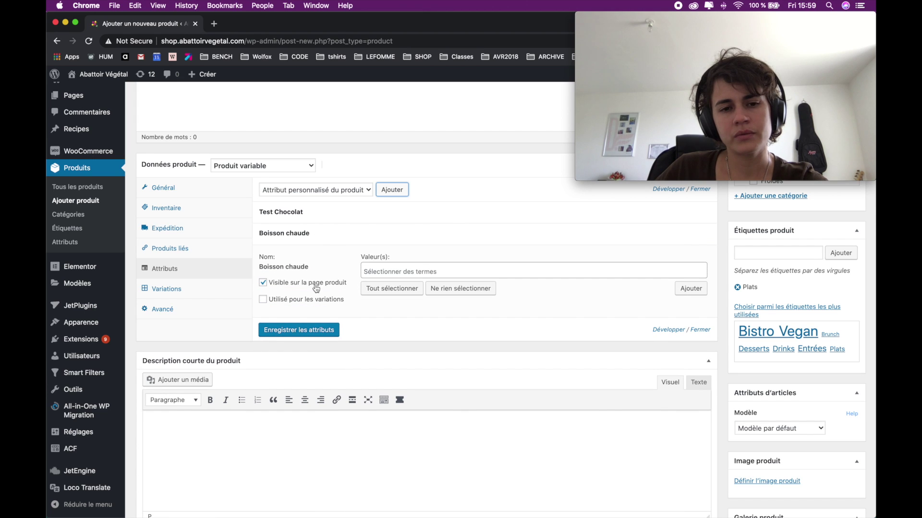
pyautogui.click(290, 237)
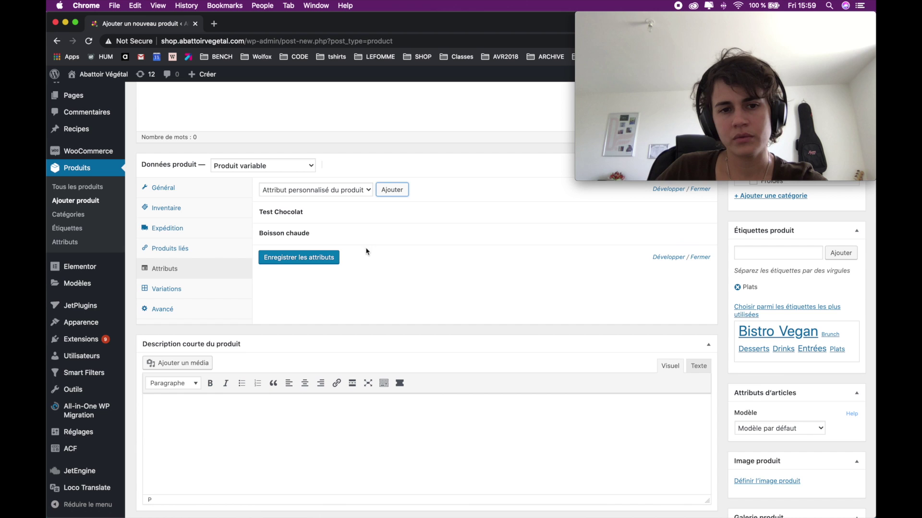
pyautogui.click(401, 239)
pyautogui.click(412, 271)
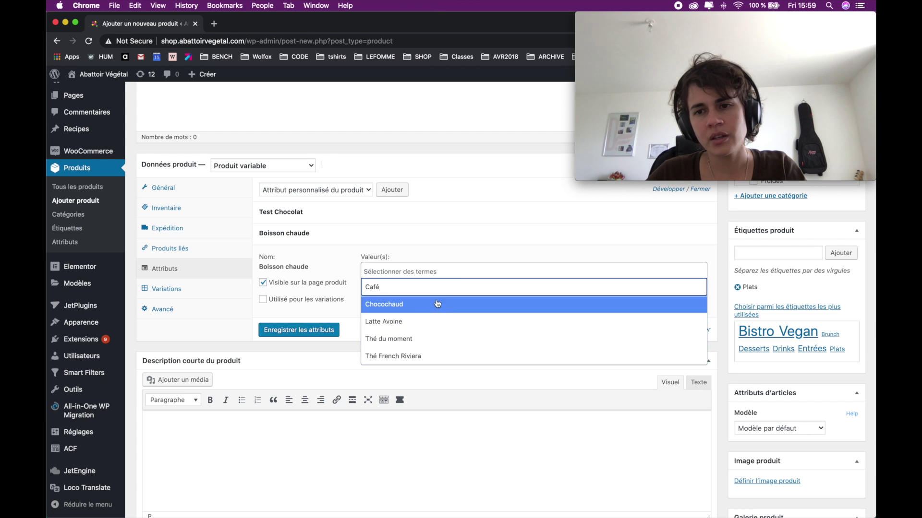
pyautogui.click(416, 243)
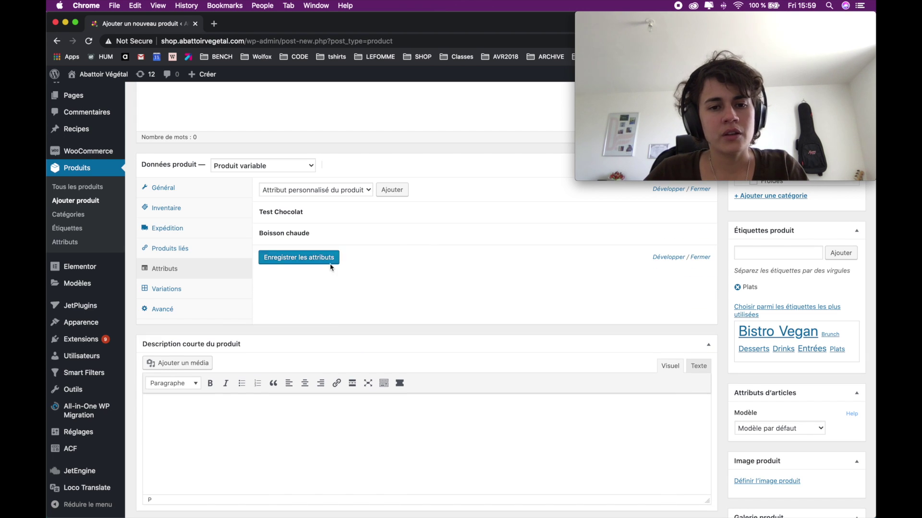
# Try to use the Boisson chaude attribute for variations and save the attributes without selecting any terms.
pyautogui.click(313, 241)
pyautogui.click(275, 299)
pyautogui.click(305, 331)
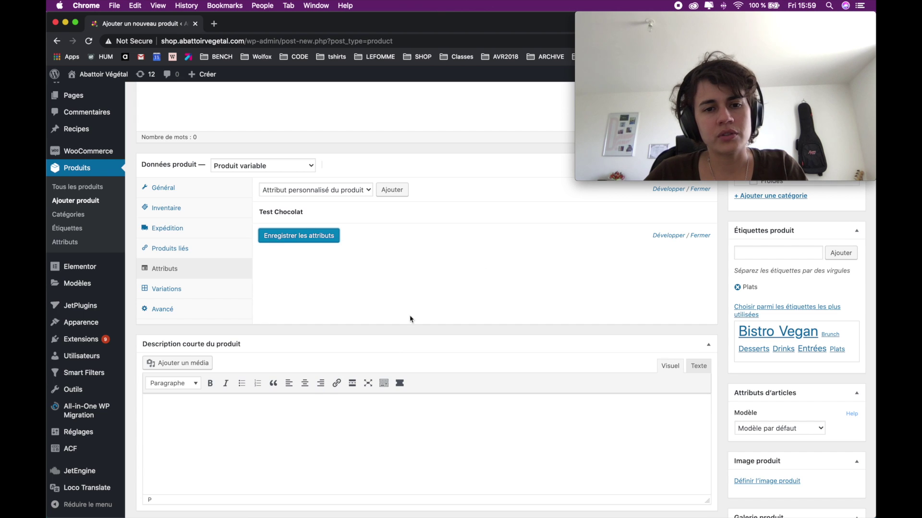
# Create the product's variations for all attributes and accept the confirmation dialogs.
pyautogui.click(167, 290)
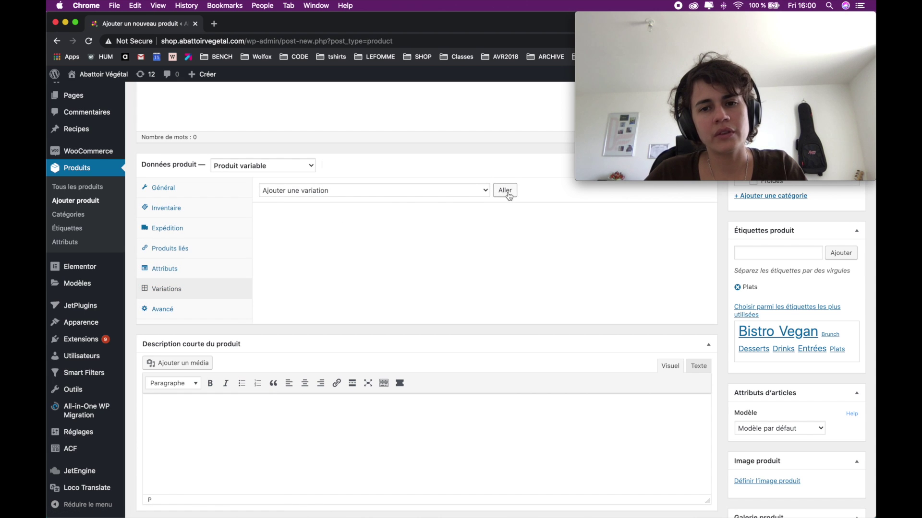
pyautogui.click(449, 190)
pyautogui.click(443, 202)
pyautogui.click(506, 193)
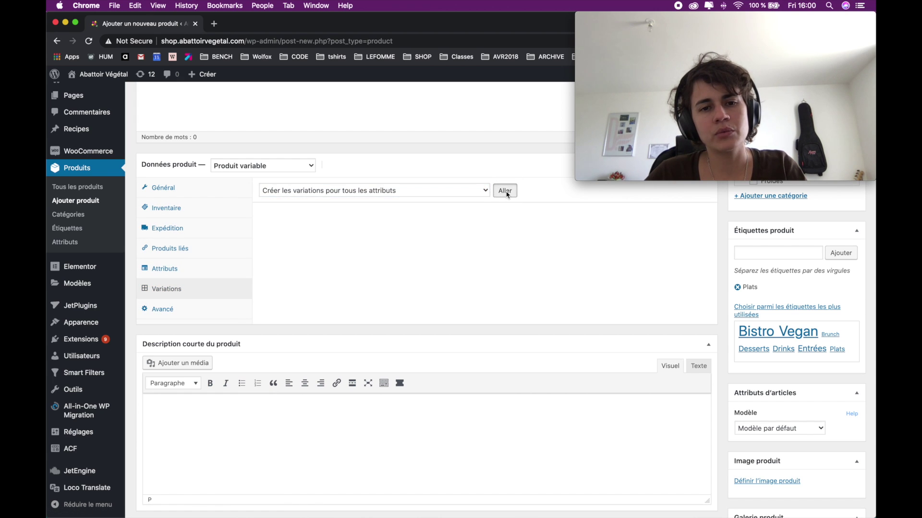
pyautogui.click(544, 117)
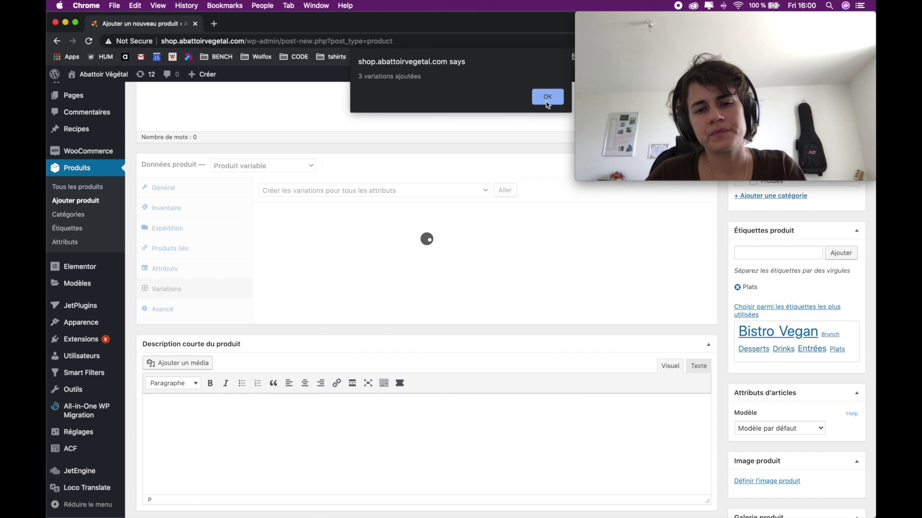
pyautogui.click(547, 96)
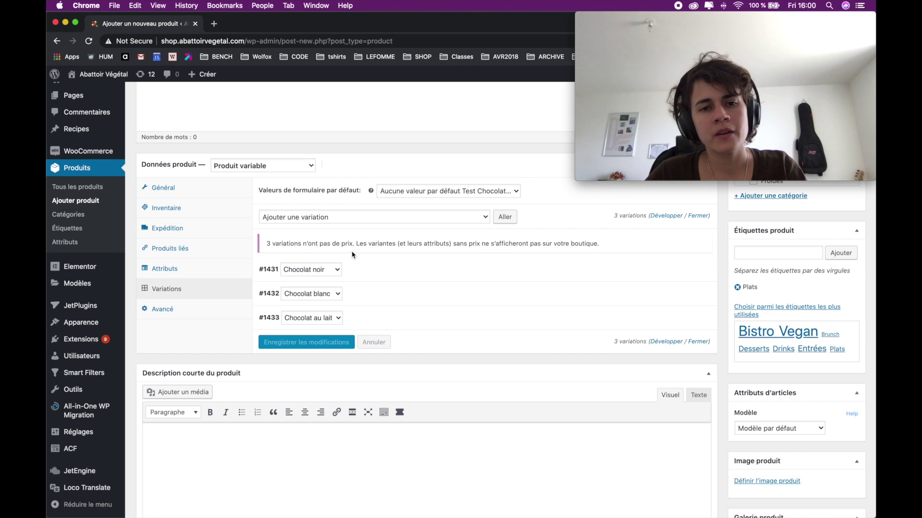
# Expand the Chocolat noir variation and check how its image can be chosen or uploaded, leaving the image unset.
pyautogui.scroll(2, 486, 274)
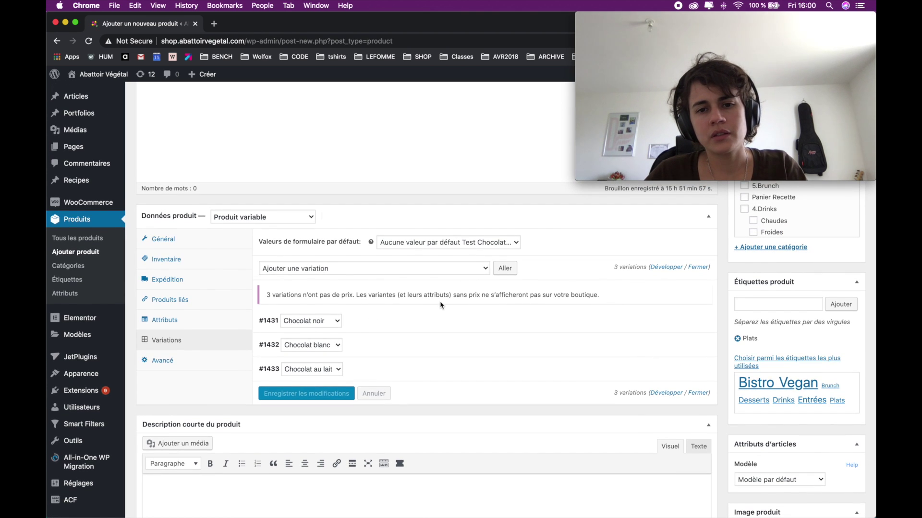
pyautogui.scroll(-2, 422, 292)
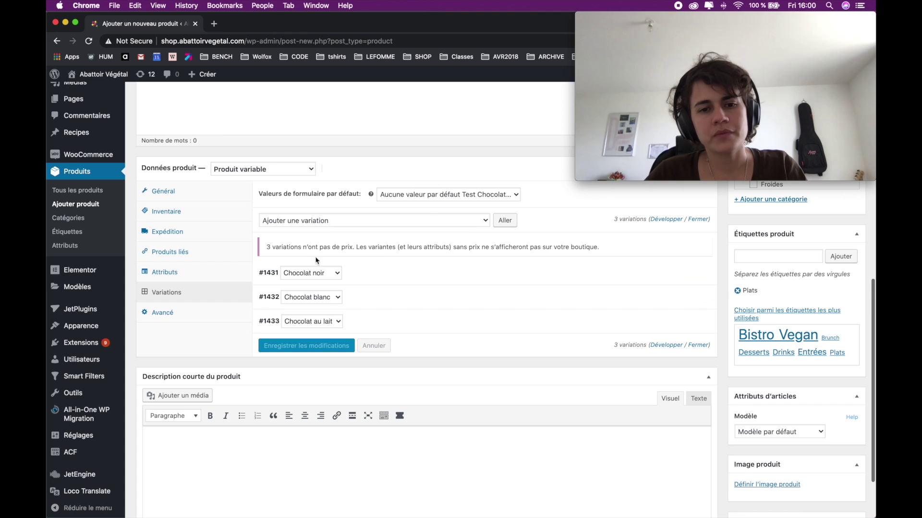
pyautogui.click(392, 270)
pyautogui.scroll(-4, 389, 283)
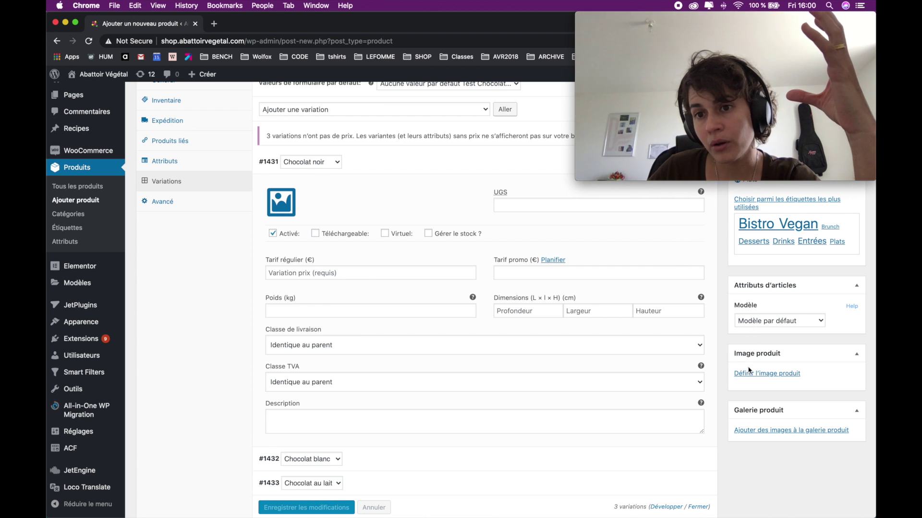
pyautogui.click(282, 209)
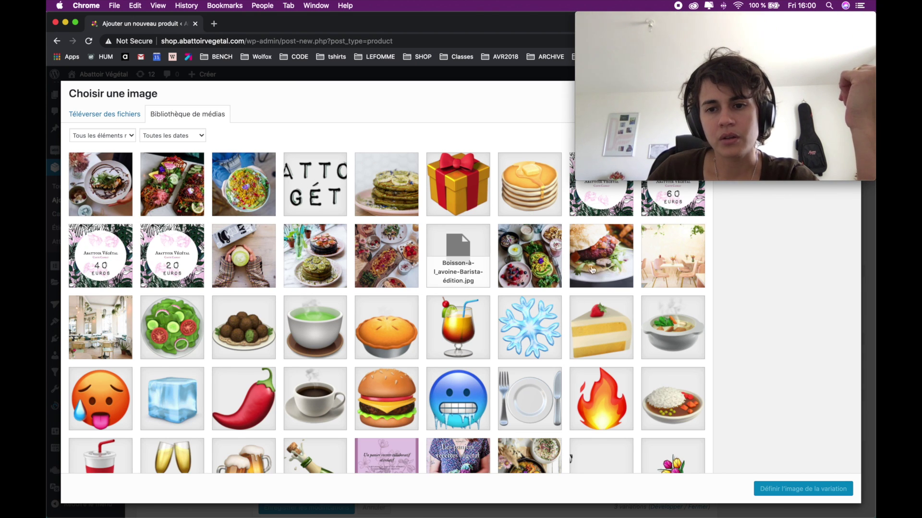
pyautogui.click(114, 118)
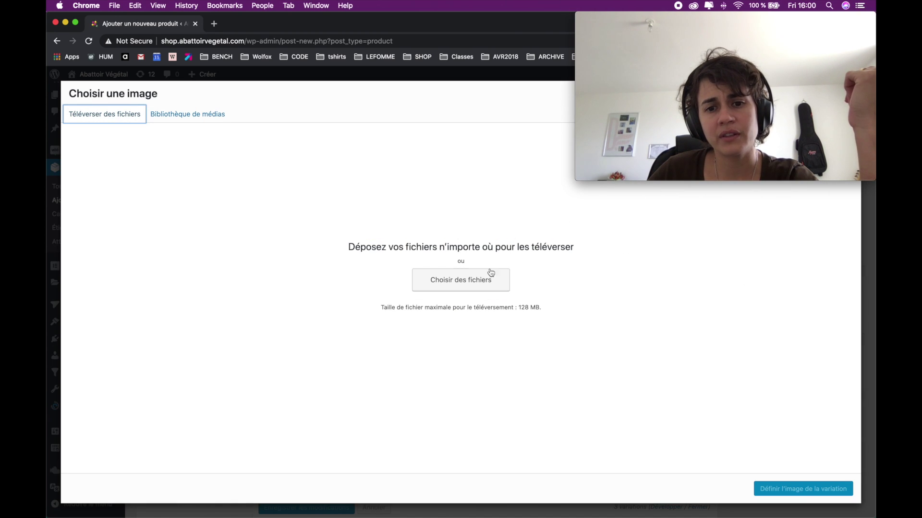
pyautogui.click(451, 283)
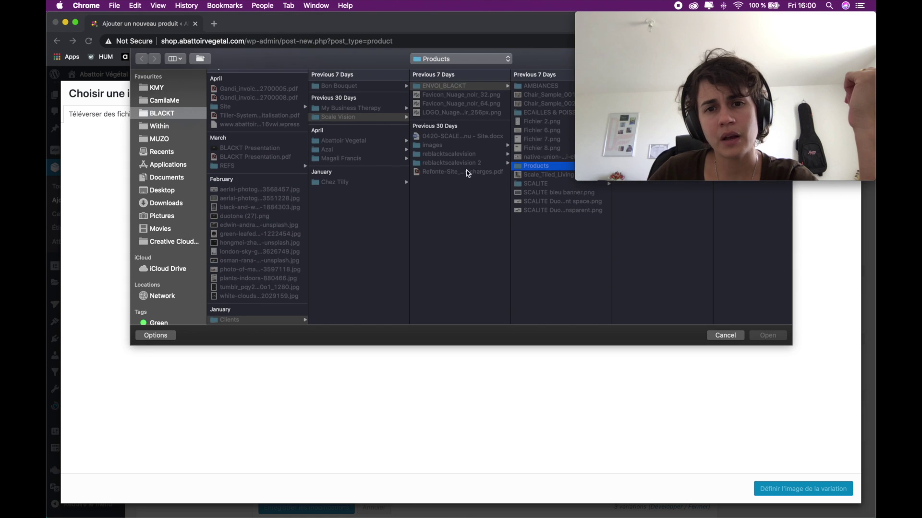
pyautogui.click(715, 335)
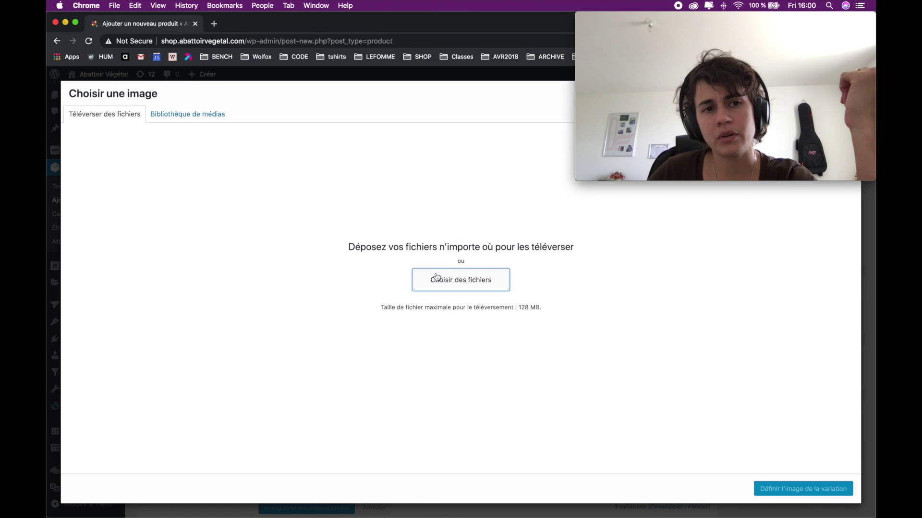
pyautogui.click(251, 78)
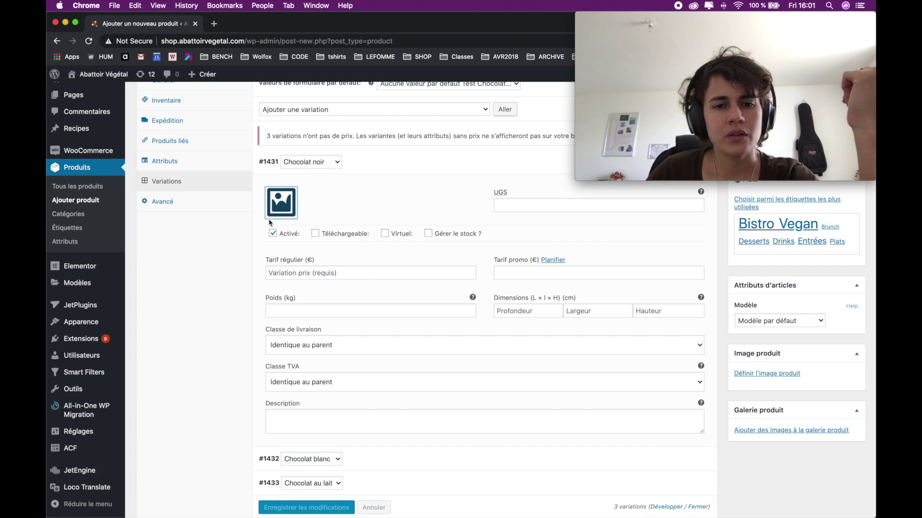
# Examine the Chocolat noir variation's regular price, sale price, tax class options and description field.
pyautogui.click(346, 273)
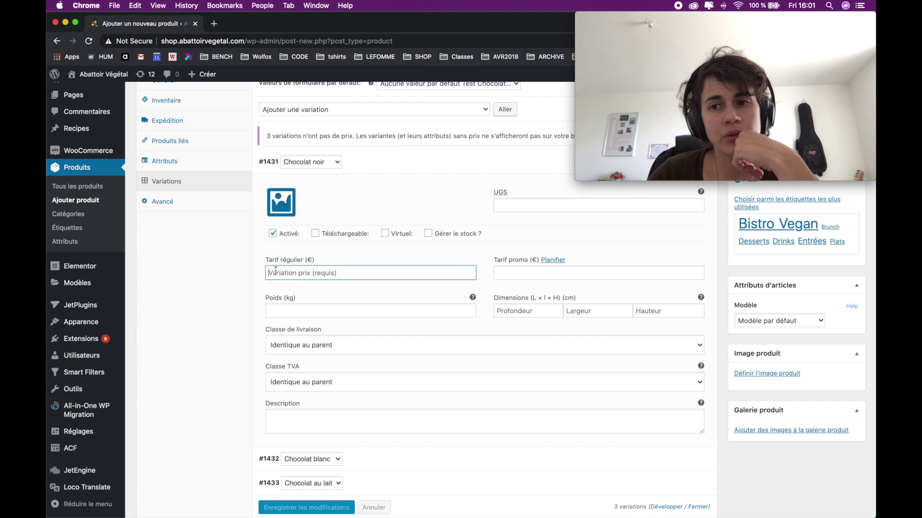
pyautogui.click(554, 275)
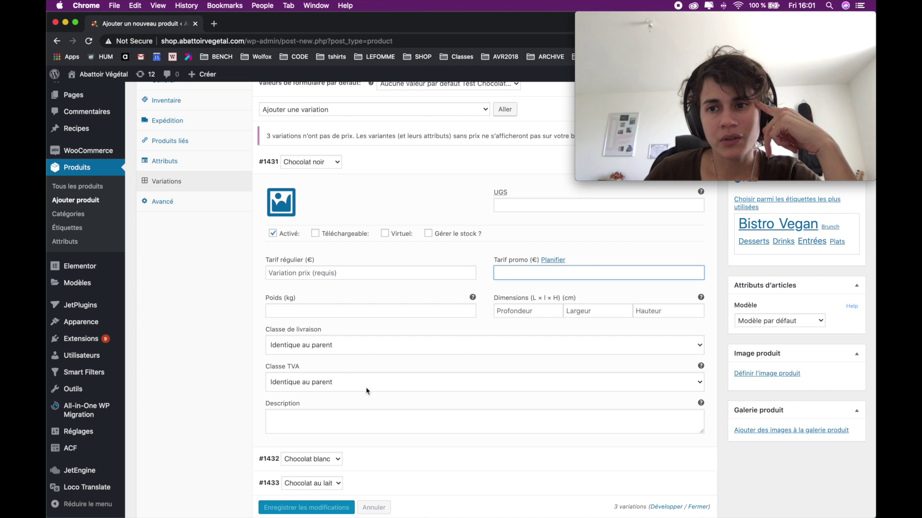
pyautogui.click(409, 382)
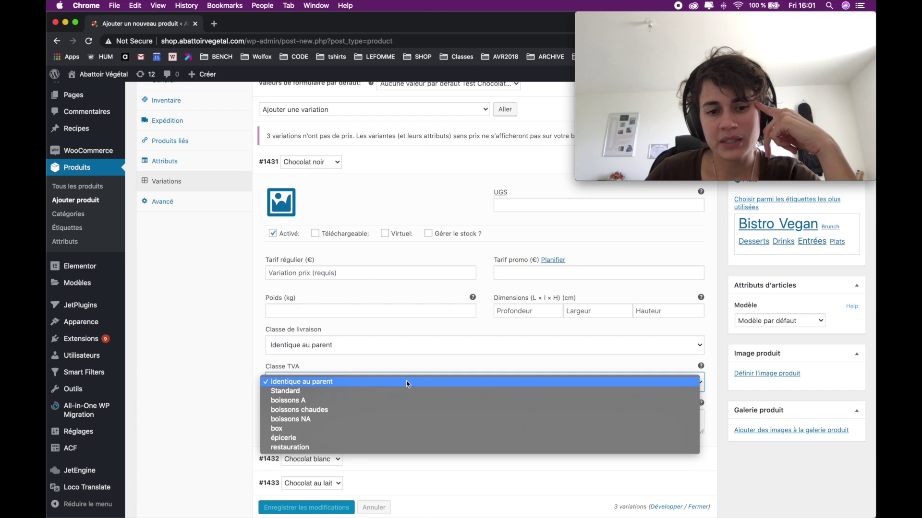
pyautogui.click(253, 352)
pyautogui.scroll(-1, 265, 375)
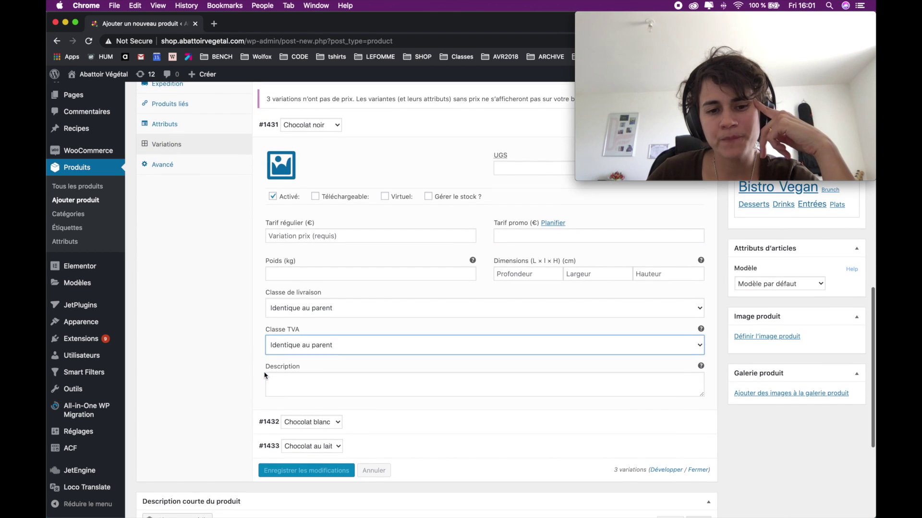
pyautogui.click(298, 378)
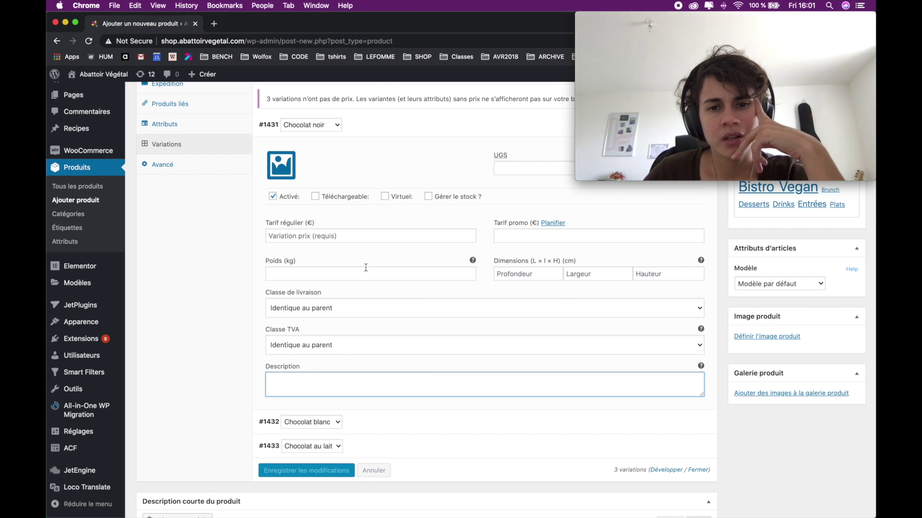
# Try stock management on the Chocolat noir variation, then turn it back off.
pyautogui.moveTo(319, 196)
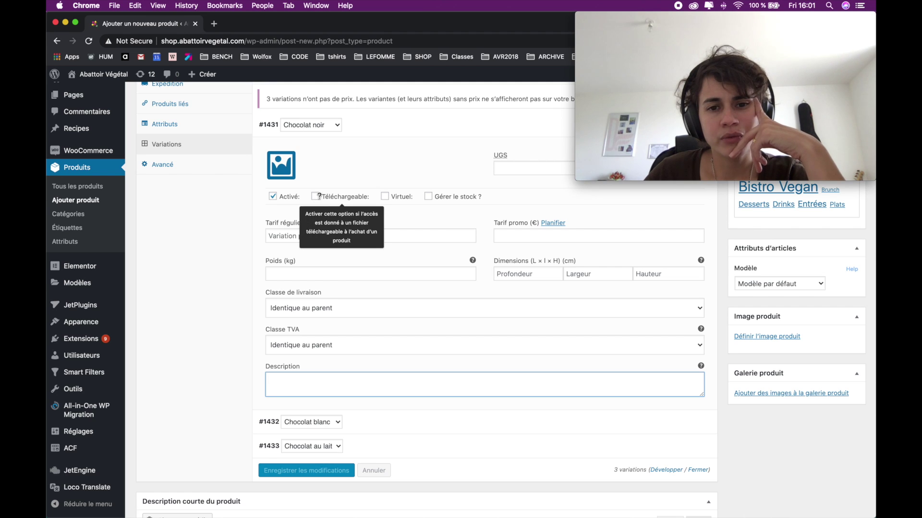
pyautogui.moveTo(437, 195)
pyautogui.click(428, 197)
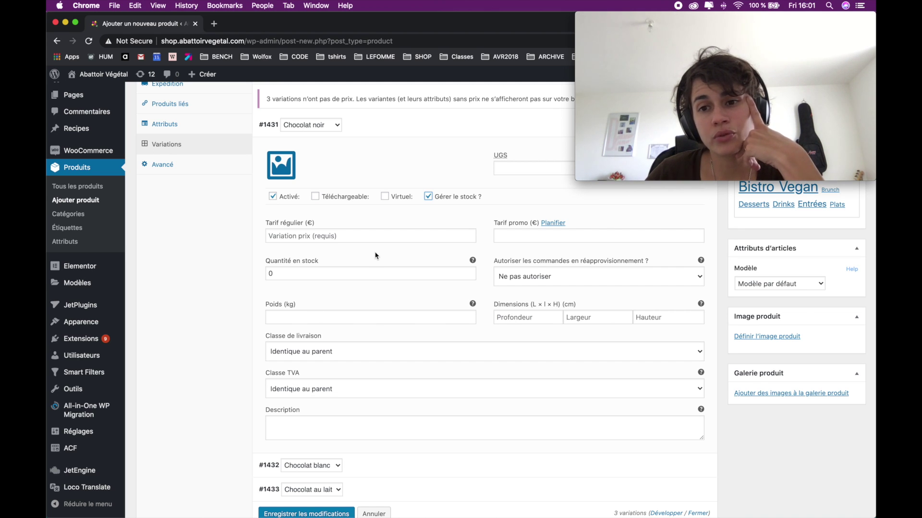
pyautogui.click(428, 196)
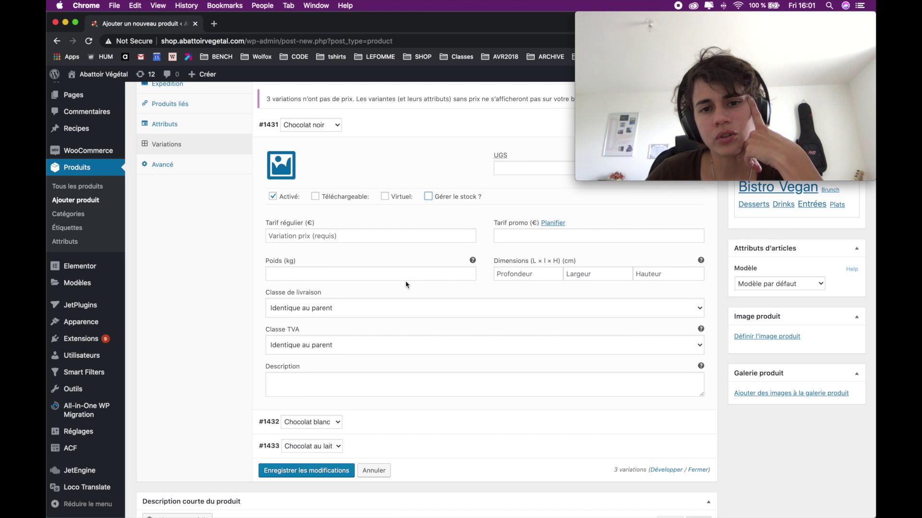
pyautogui.scroll(-2, 405, 285)
pyautogui.scroll(2, 405, 281)
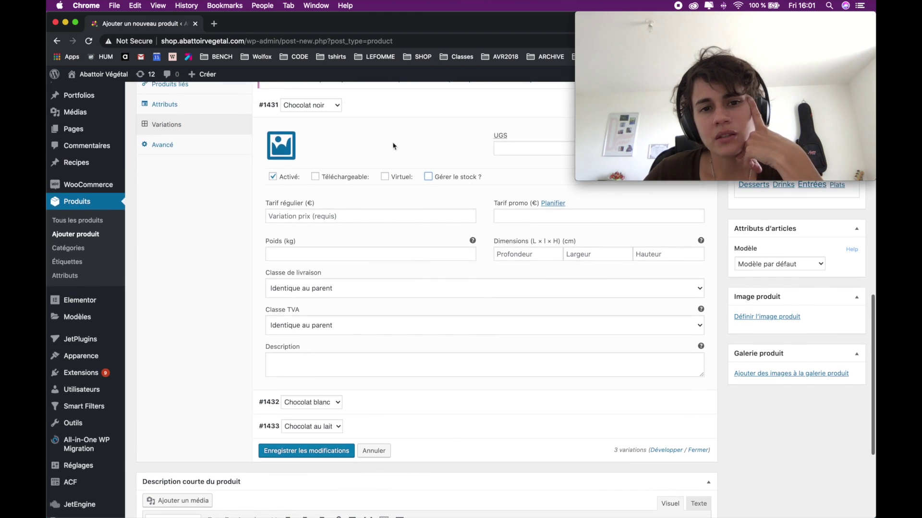
pyautogui.moveTo(468, 180)
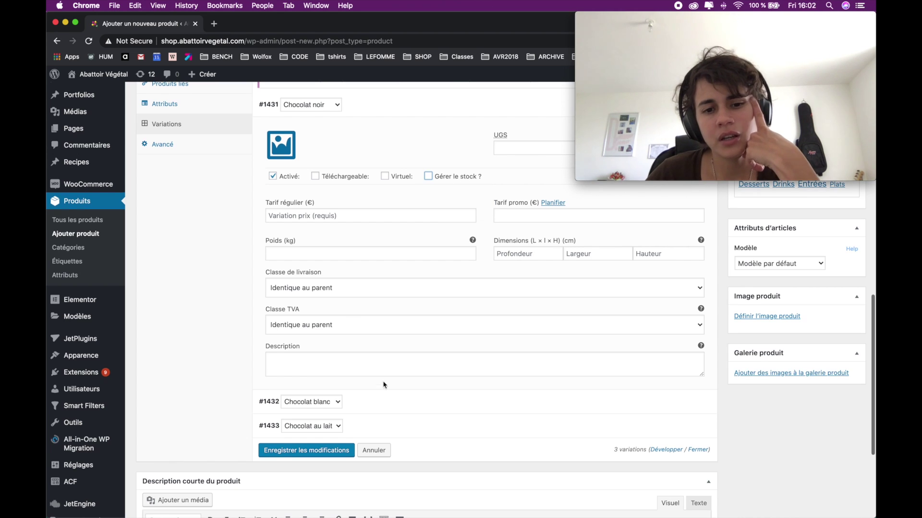
# Expand the Chocolat blanc variation, compare its settings with those of Chocolat noir, and return to the product's publishing options.
pyautogui.click(389, 403)
pyautogui.scroll(-3, 400, 413)
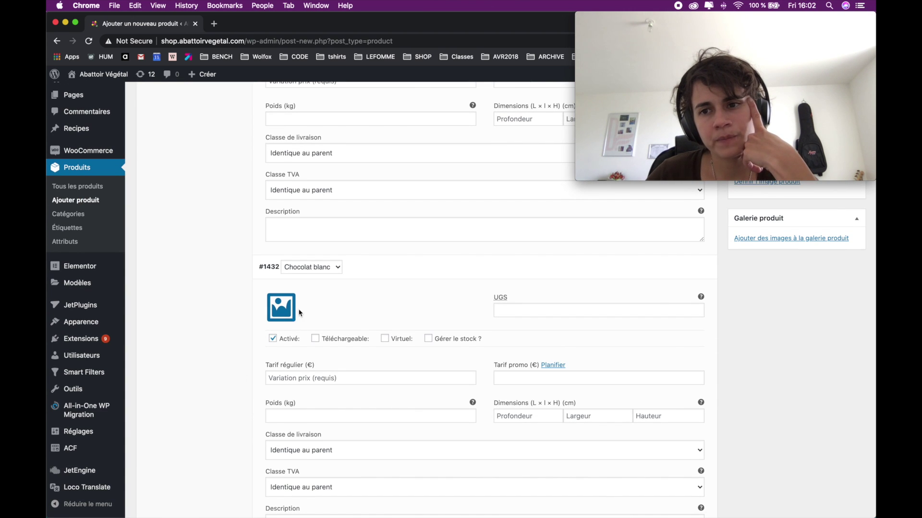
pyautogui.scroll(10, 299, 316)
pyautogui.scroll(-7, 399, 293)
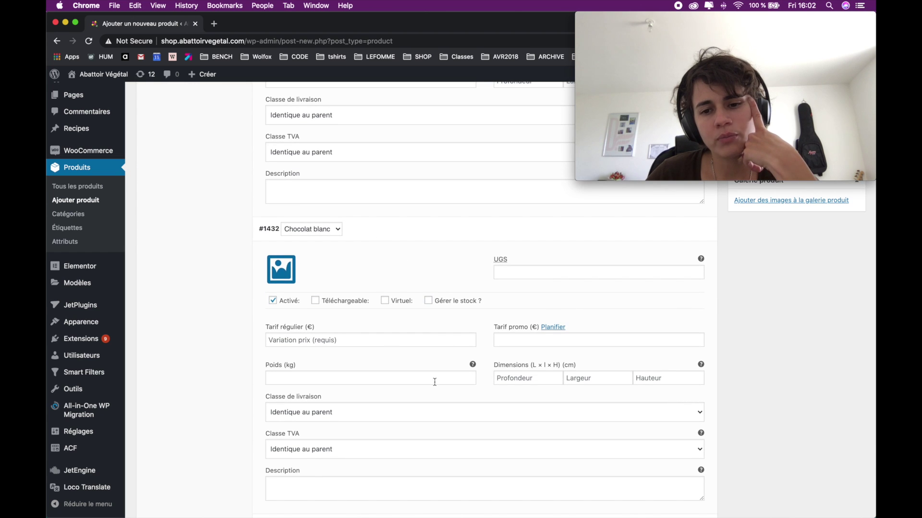
pyautogui.scroll(-6, 437, 382)
pyautogui.scroll(6, 434, 384)
pyautogui.scroll(7, 434, 384)
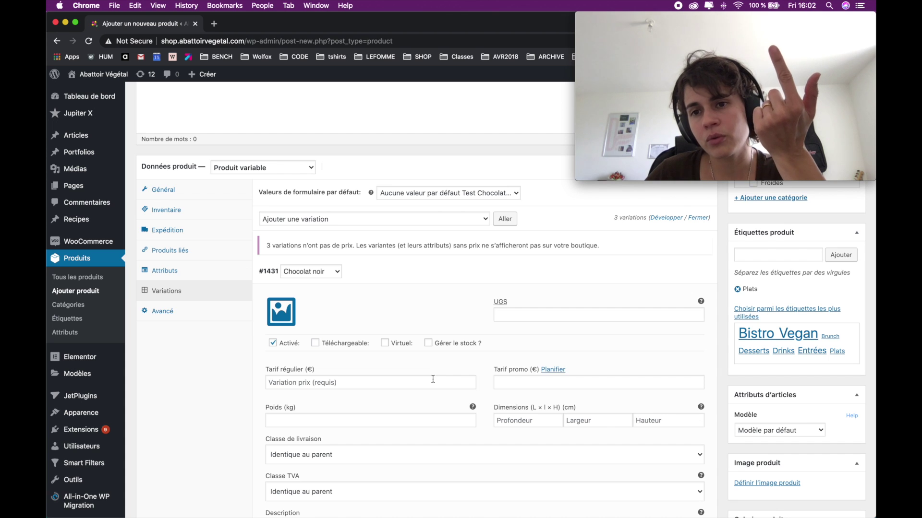
pyautogui.scroll(3, 438, 364)
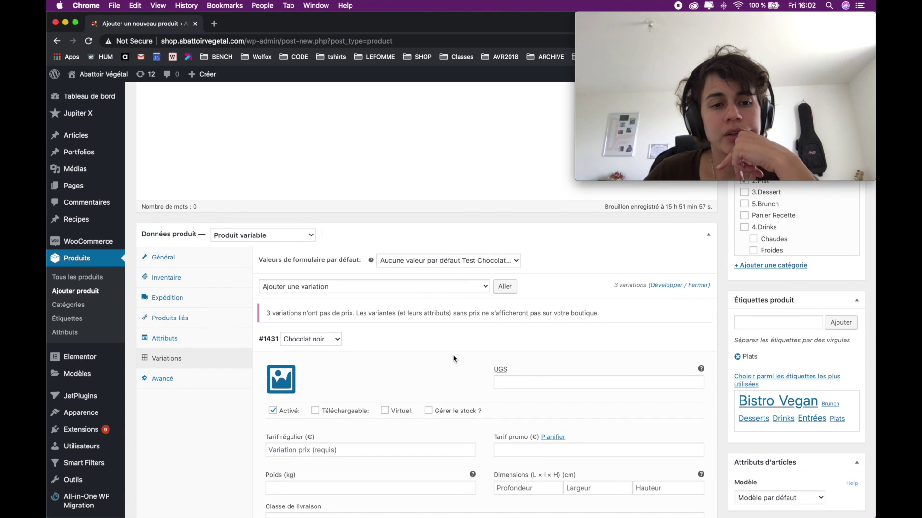
pyautogui.scroll(-3, 454, 358)
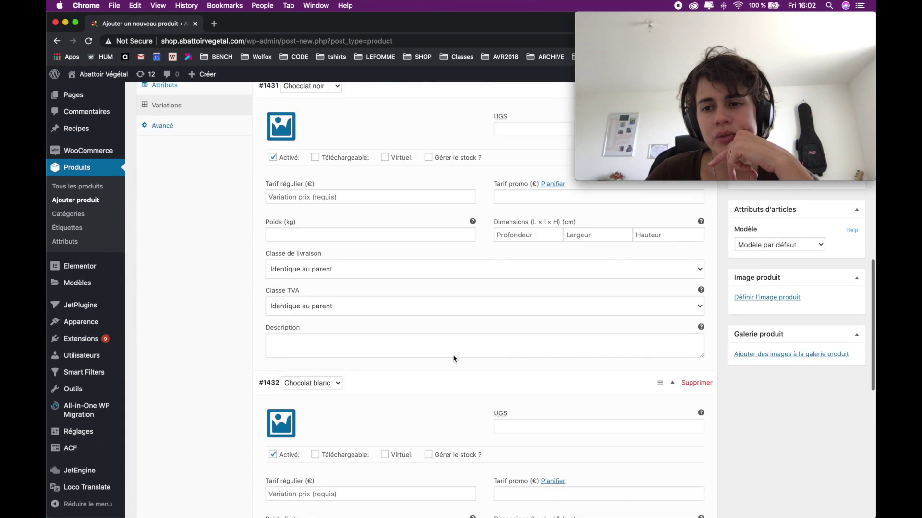
pyautogui.scroll(20, 453, 357)
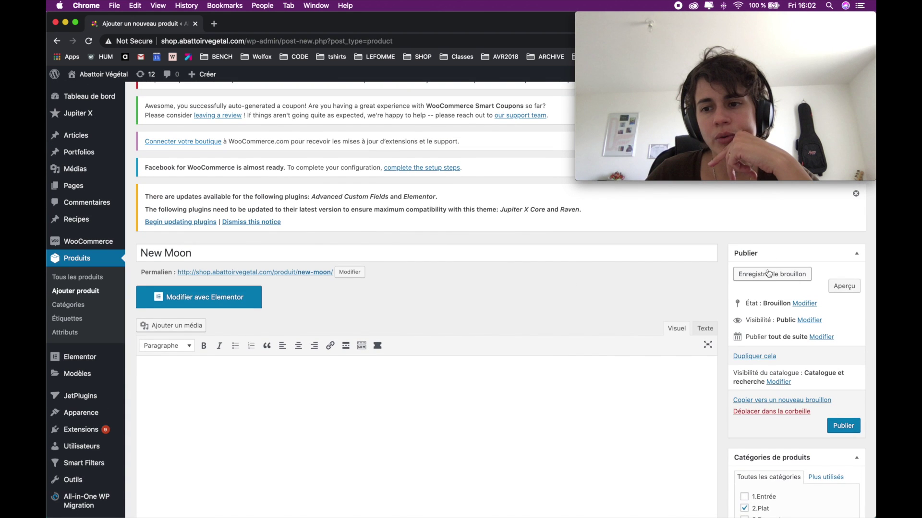